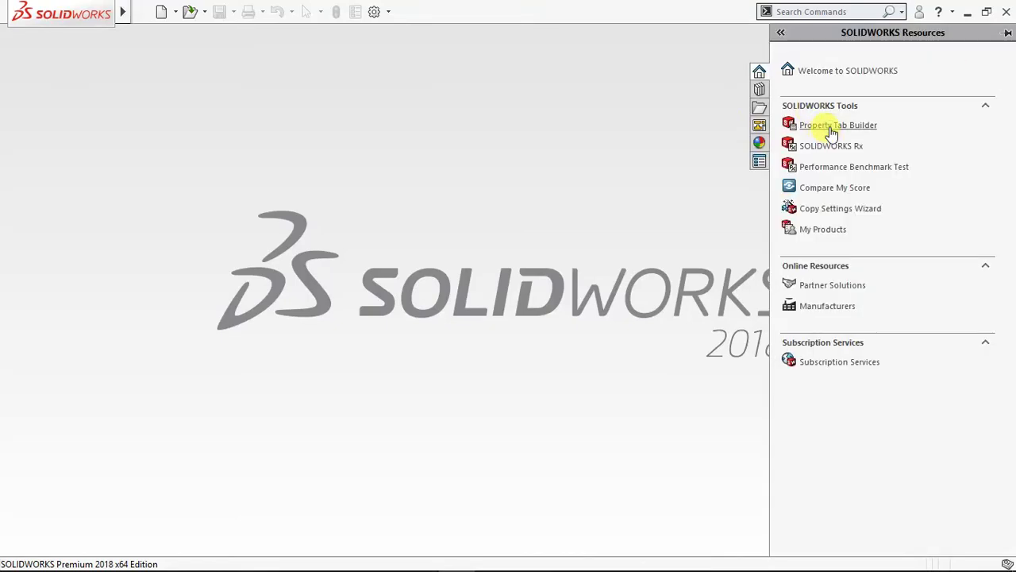
Launch Property Tab Builder with the tab targeted at parts
click(829, 127)
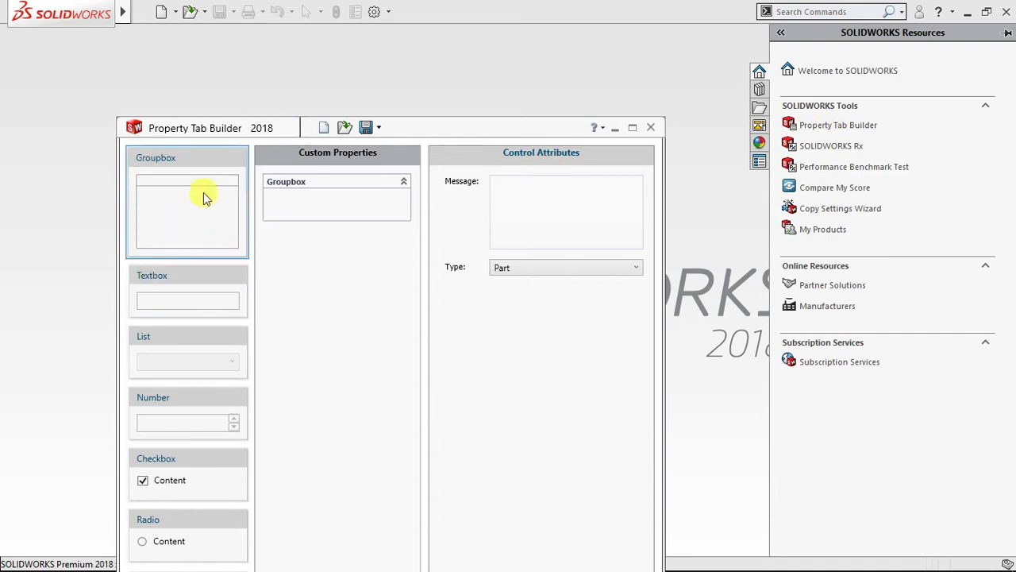
click(502, 267)
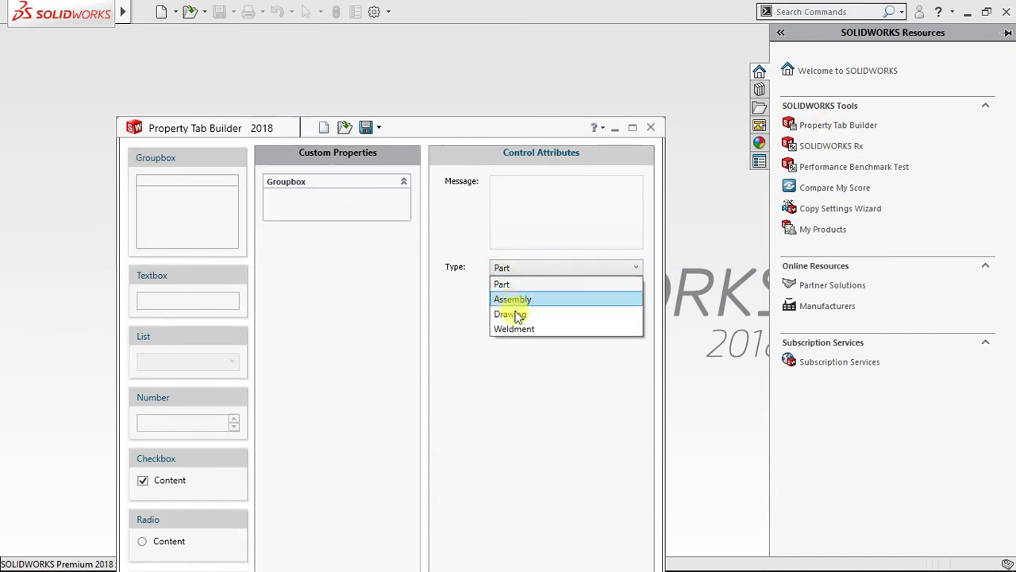
click(518, 286)
Add a Textbox to the groupbox with caption and property name Description
drag(163, 274, 286, 213)
double_click(536, 200)
text(Descripti)
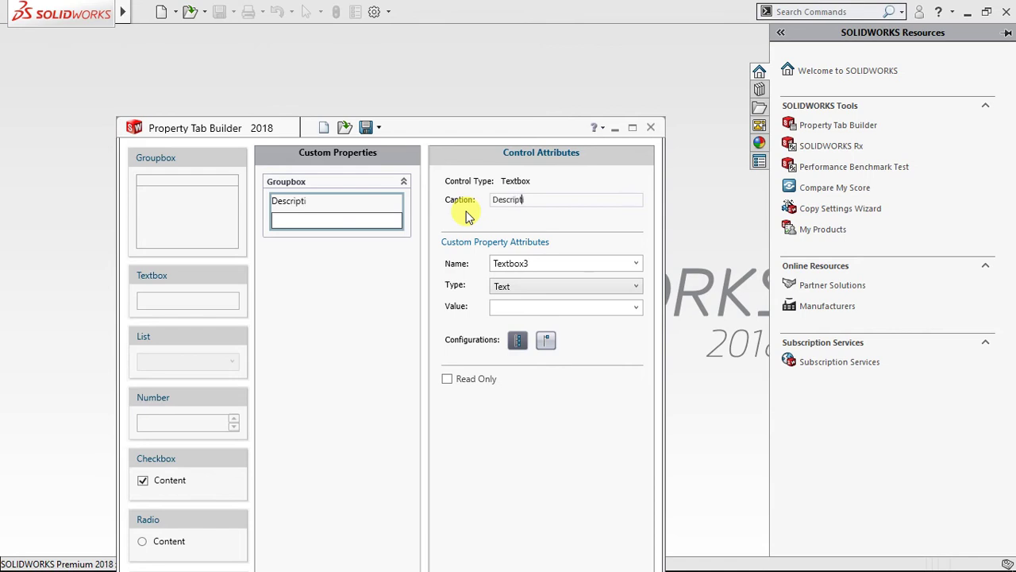
key(ctrl+a)
key(ctrl+c)
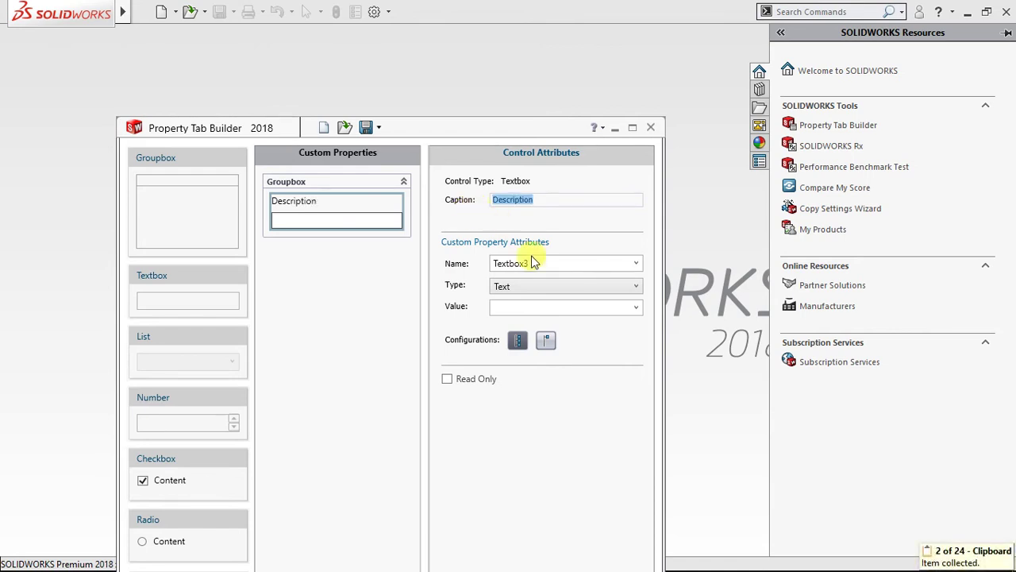
double_click(545, 261)
key(ctrl+v)
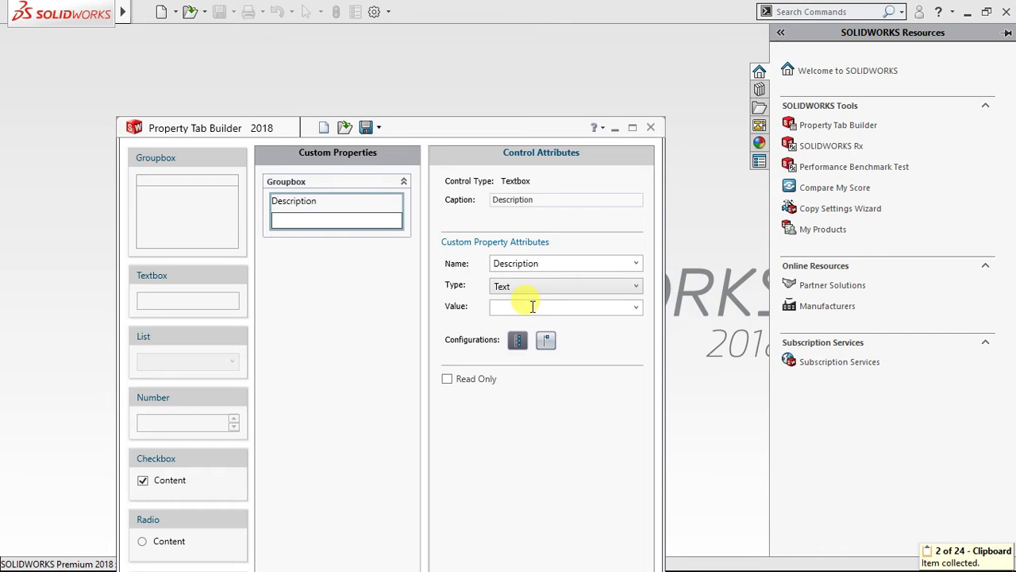
click(372, 294)
Add a Part Number textbox named Part Number with value [SW-BOM Part Number]
drag(190, 273, 298, 205)
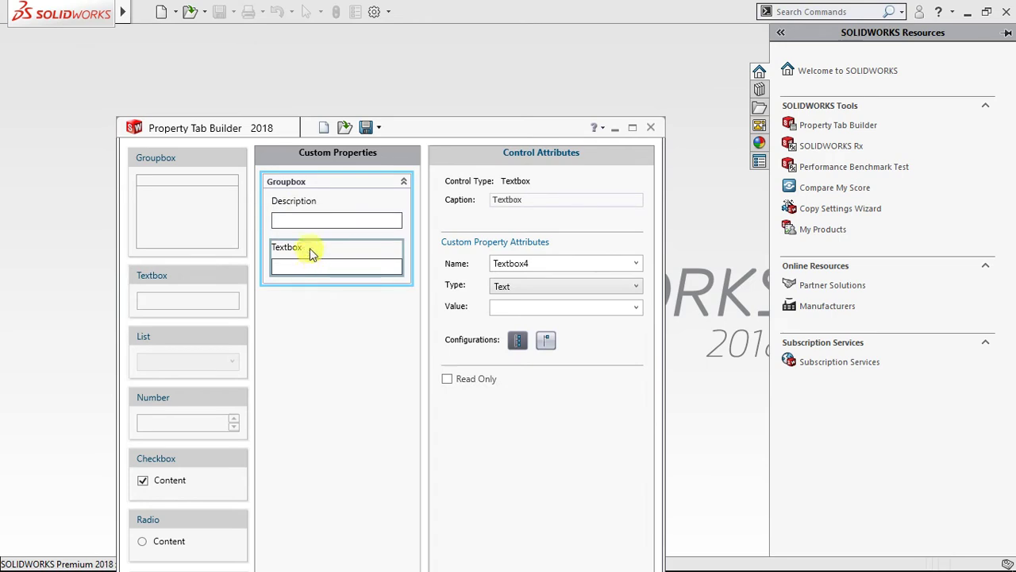
drag(551, 199, 467, 208)
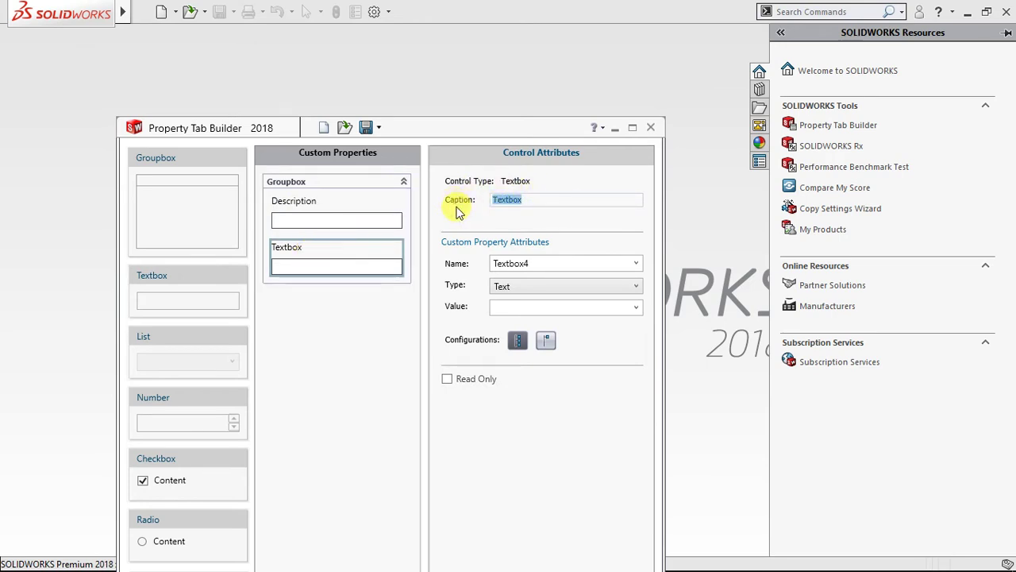
text(Part )
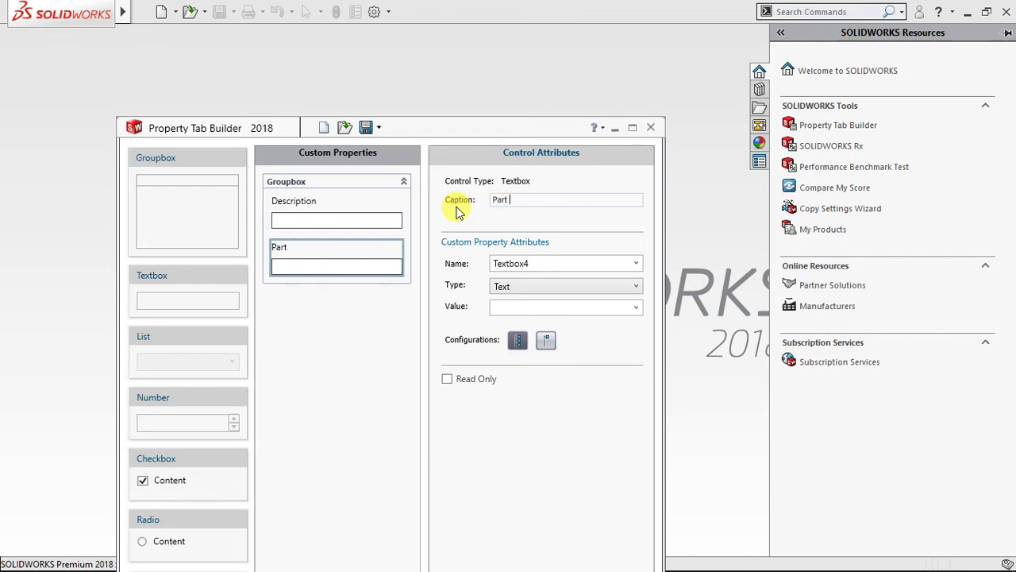
text(Numbe)
key(ctrl+a)
key(ctrl+c)
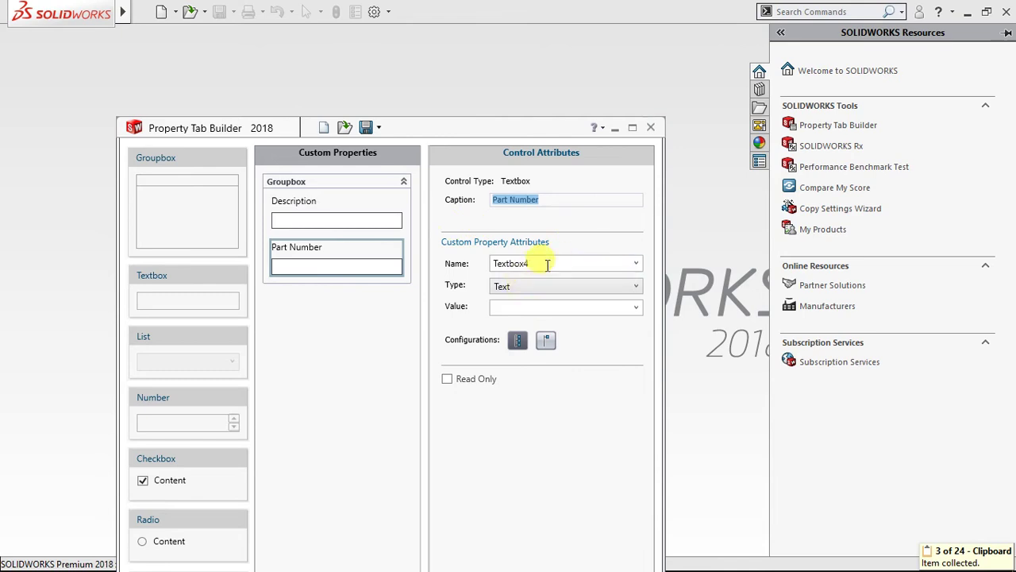
double_click(550, 263)
key(ctrl+v)
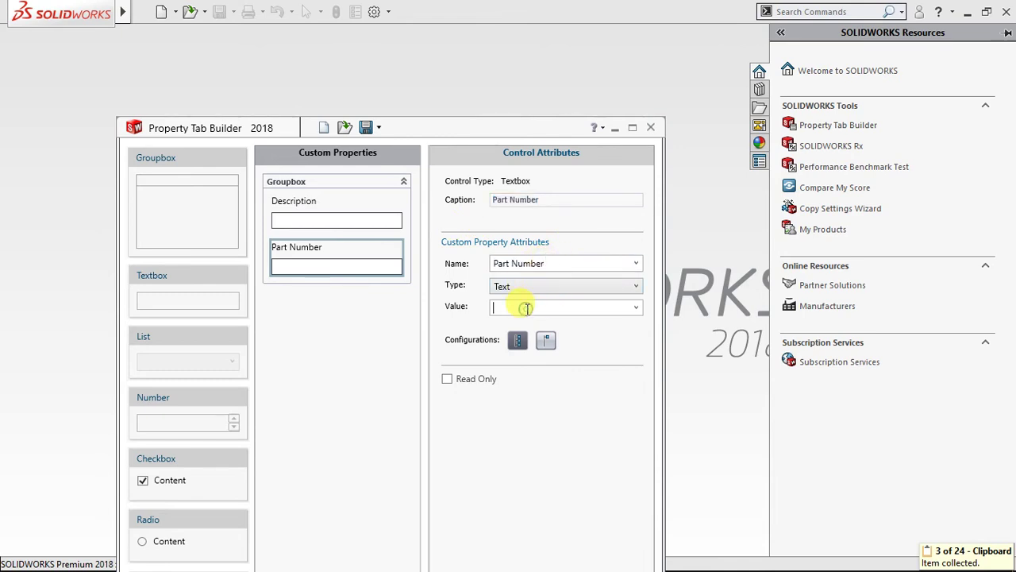
click(636, 306)
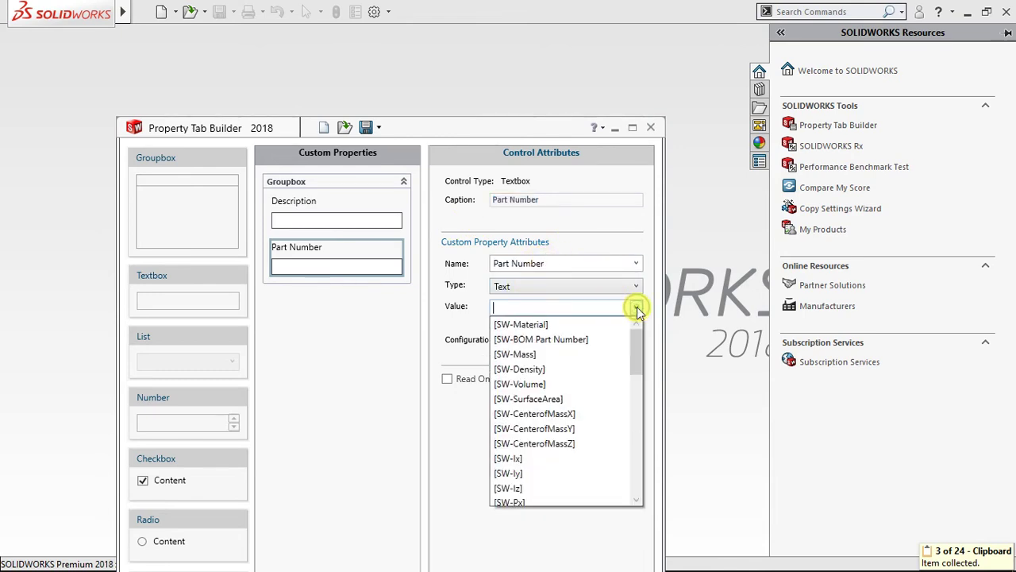
click(587, 339)
Add a Weight textbox named Weight, linked to [SW-Mass]
click(349, 311)
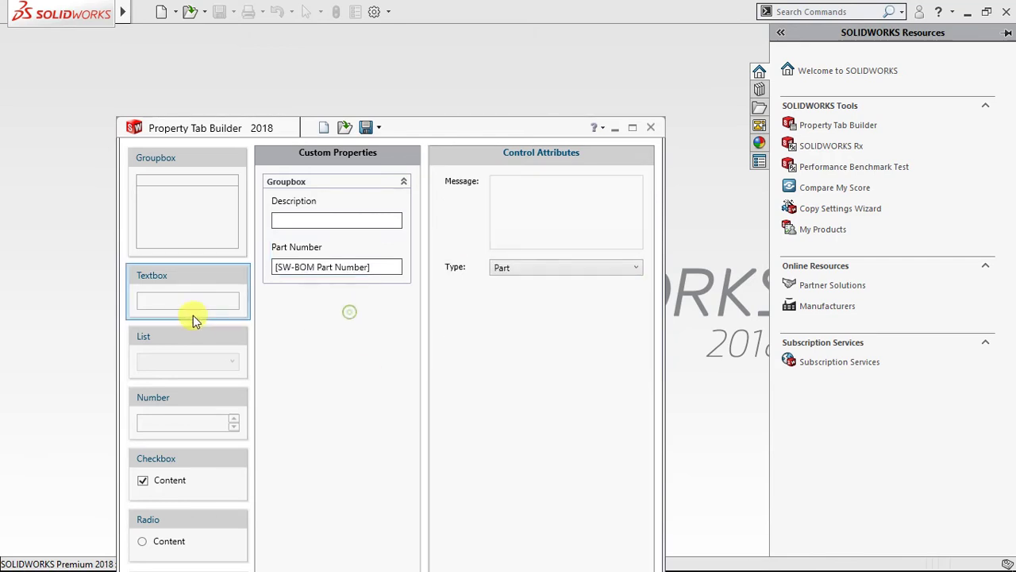
drag(188, 283, 309, 317)
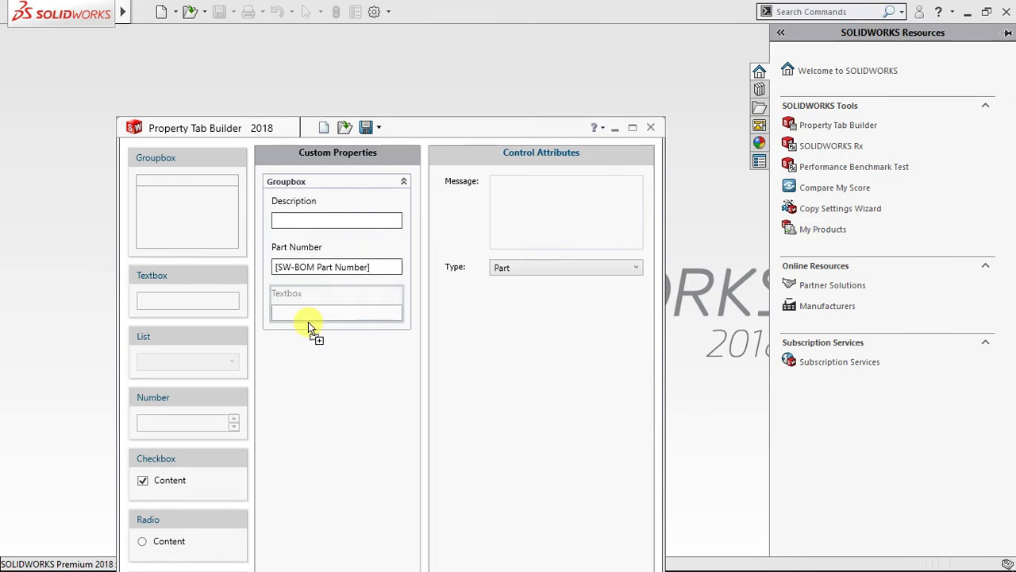
drag(538, 203, 447, 209)
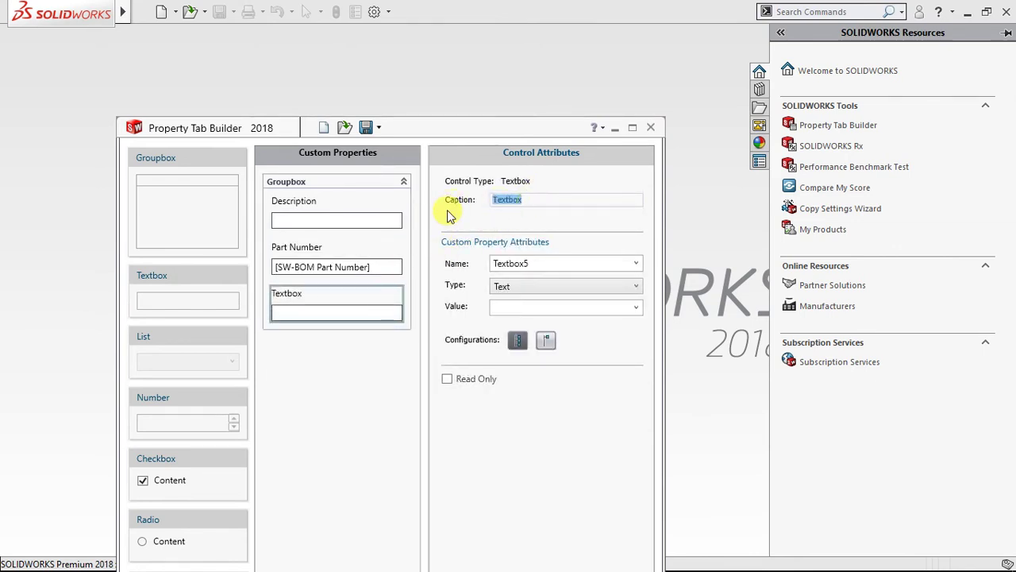
text(Weight)
key(ctrl+a)
key(ctrl+c)
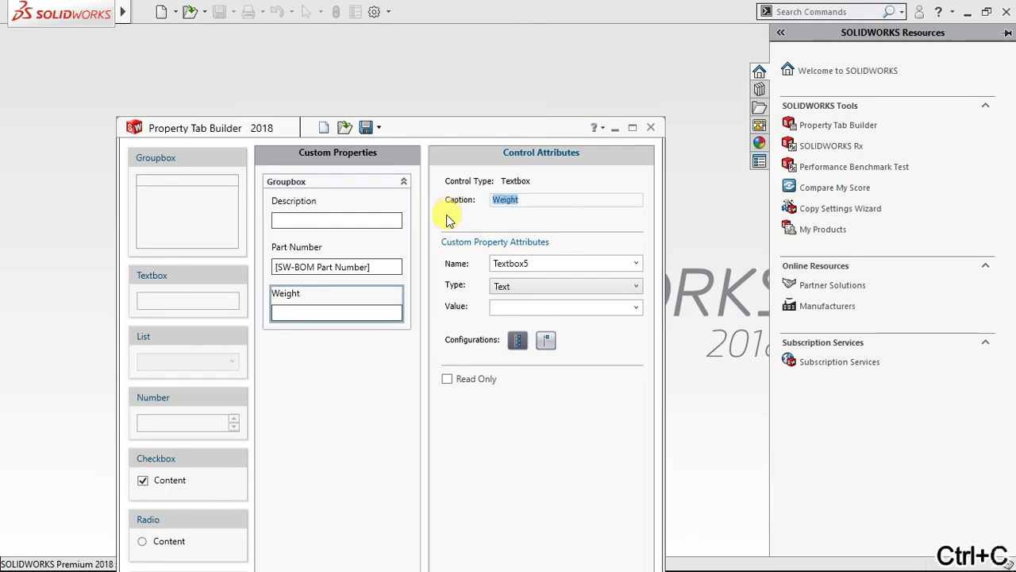
double_click(560, 263)
key(ctrl+v)
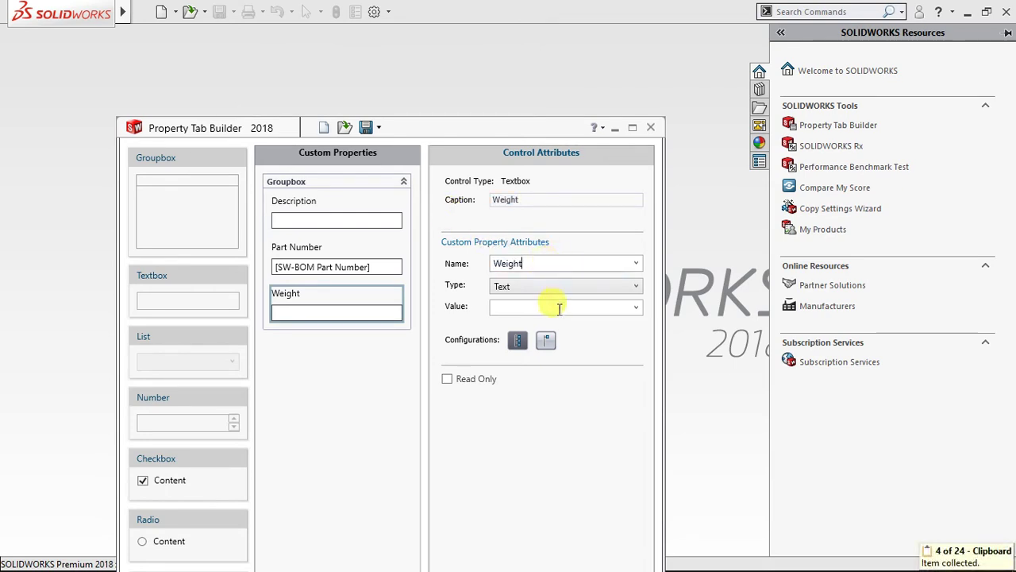
click(636, 308)
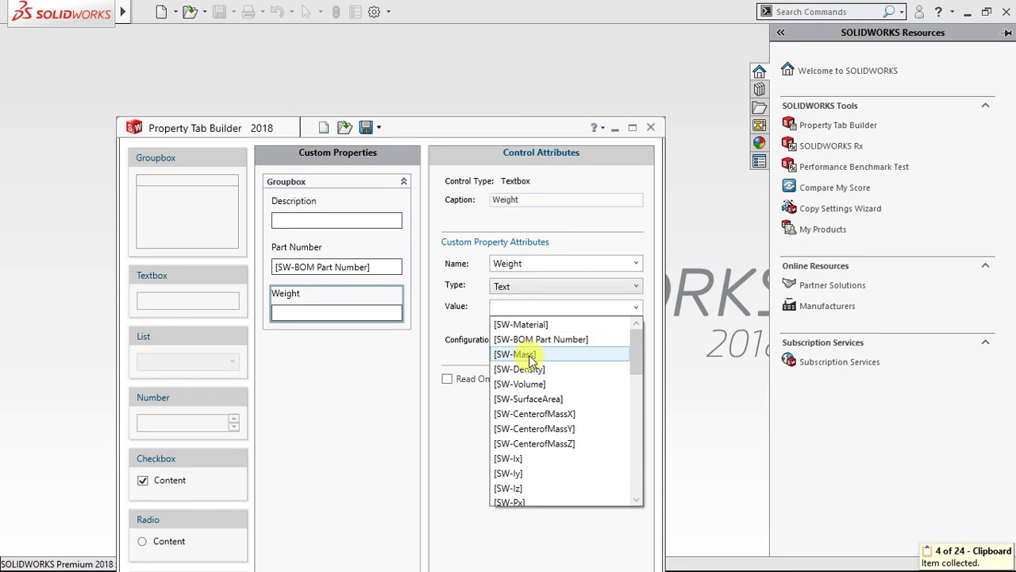
click(530, 354)
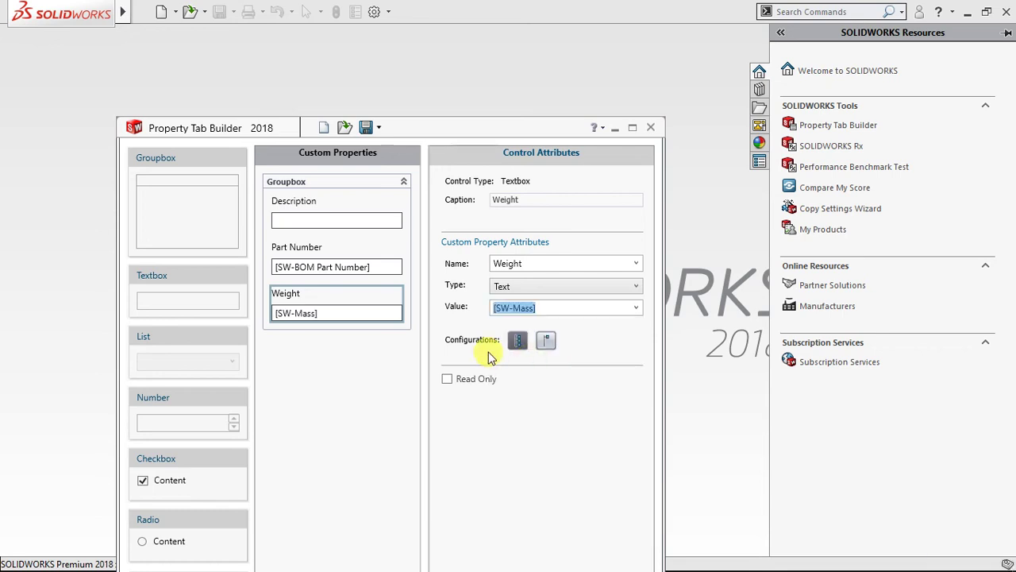
click(318, 361)
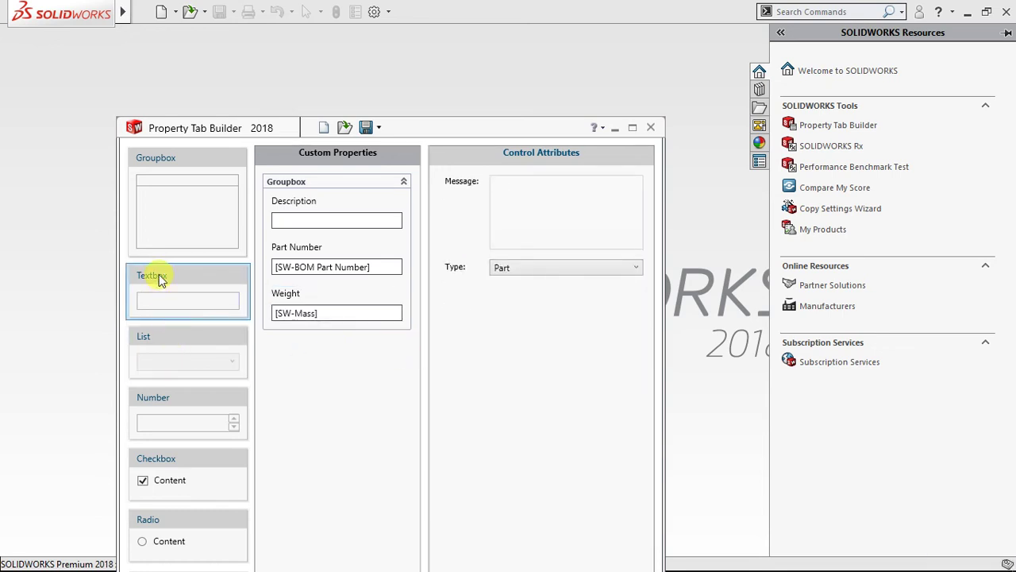
Add a Designed By list with two designer names, allowing custom values
drag(146, 334, 320, 355)
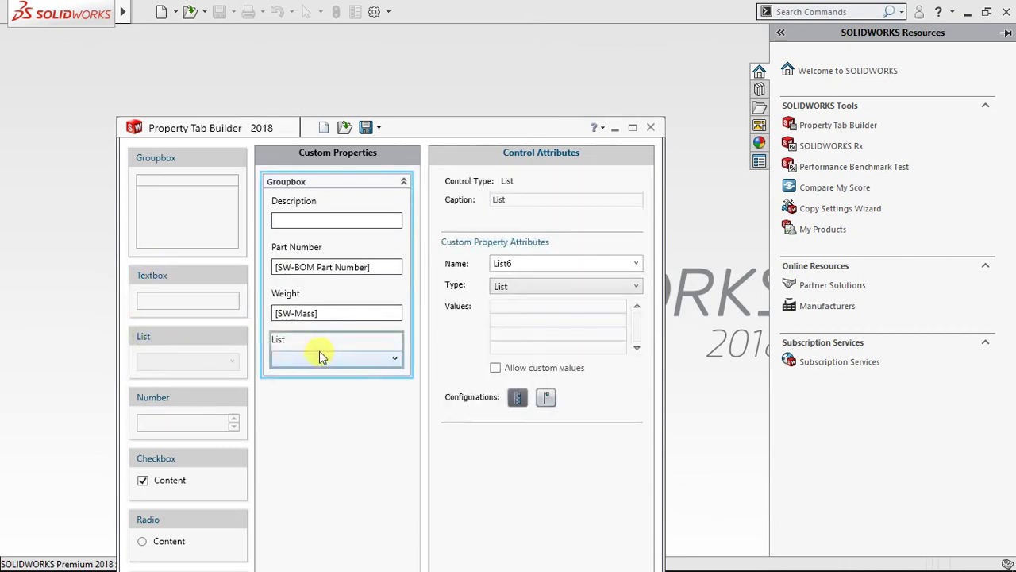
drag(526, 201, 459, 206)
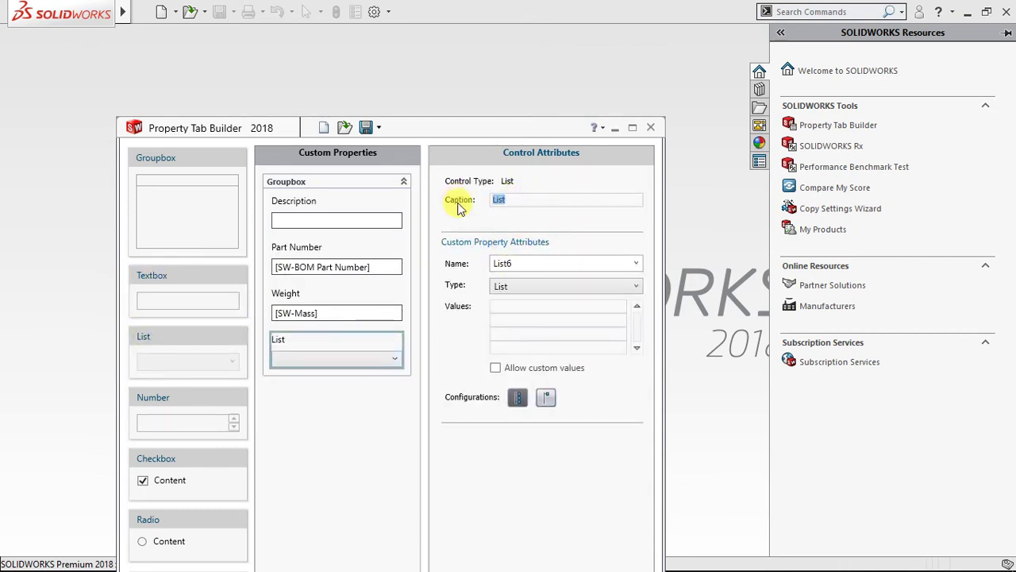
text(Designed By)
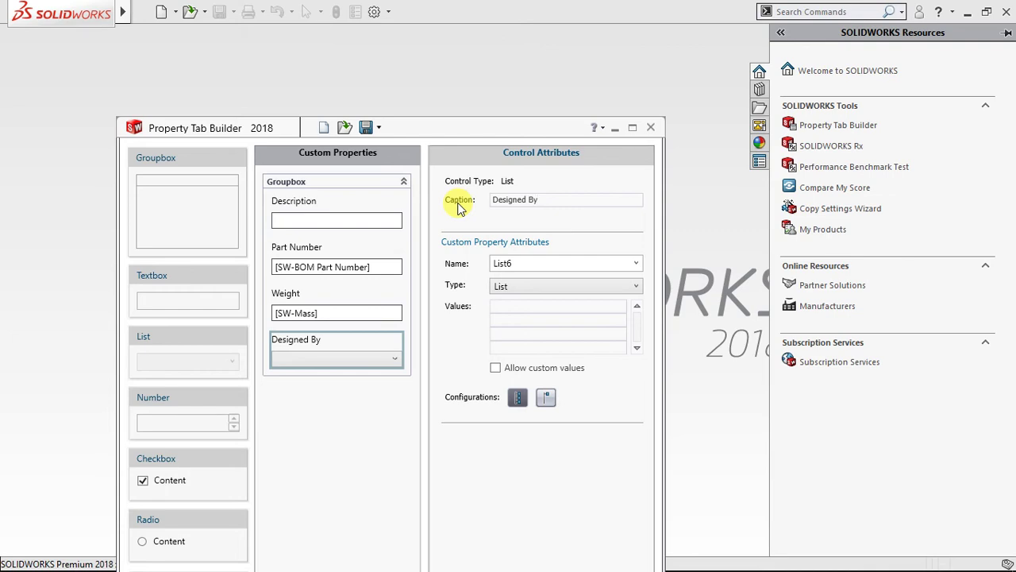
key(ctrl+a)
key(ctrl+c)
drag(494, 263, 533, 262)
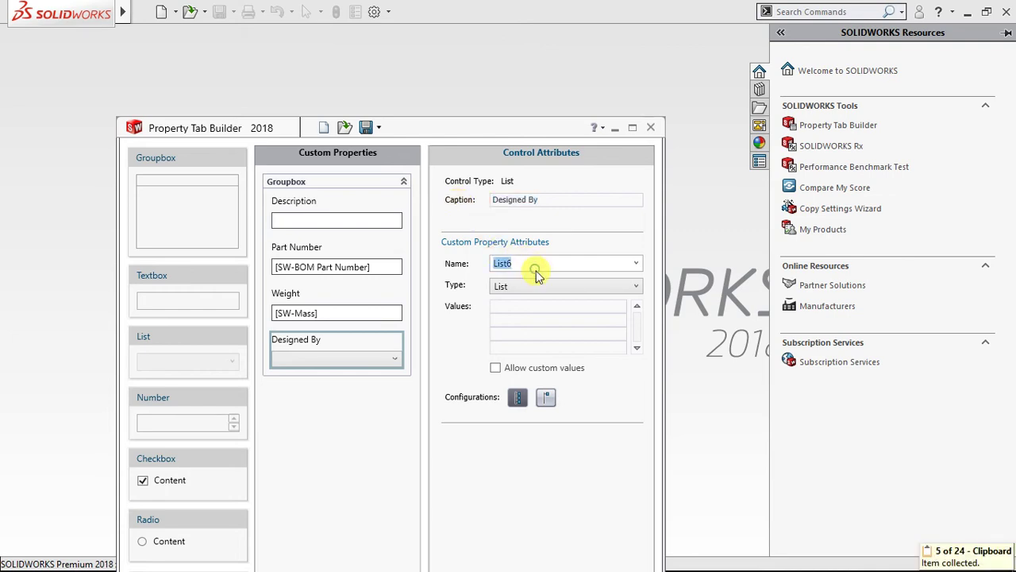
key(ctrl+v)
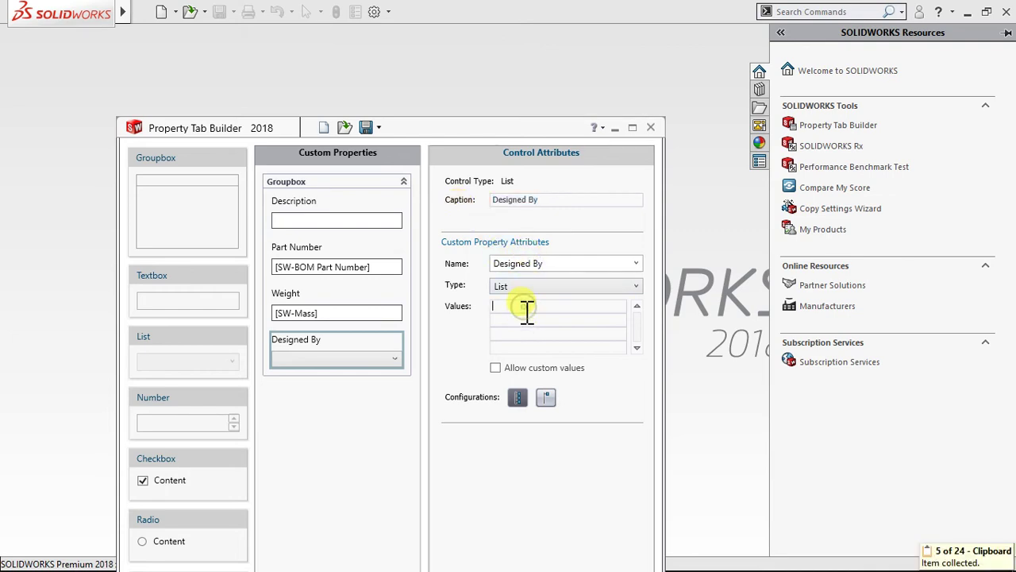
text(RASHID)
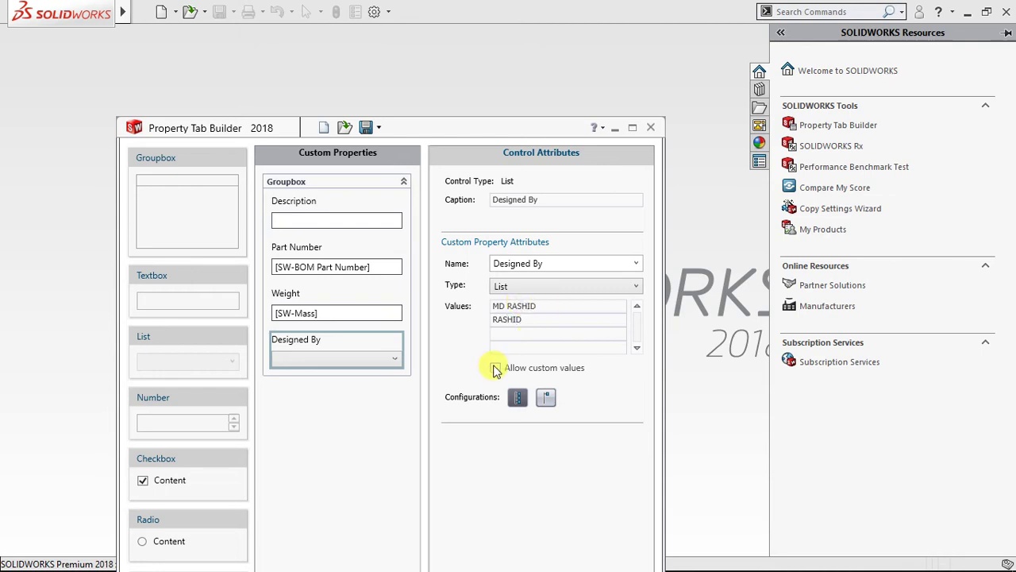
click(496, 367)
Add a Drawing BY list with two name values, allowing custom values
mouse_move(160, 339)
mouse_down()
mouse_move(295, 381)
mouse_move(298, 411)
mouse_up()
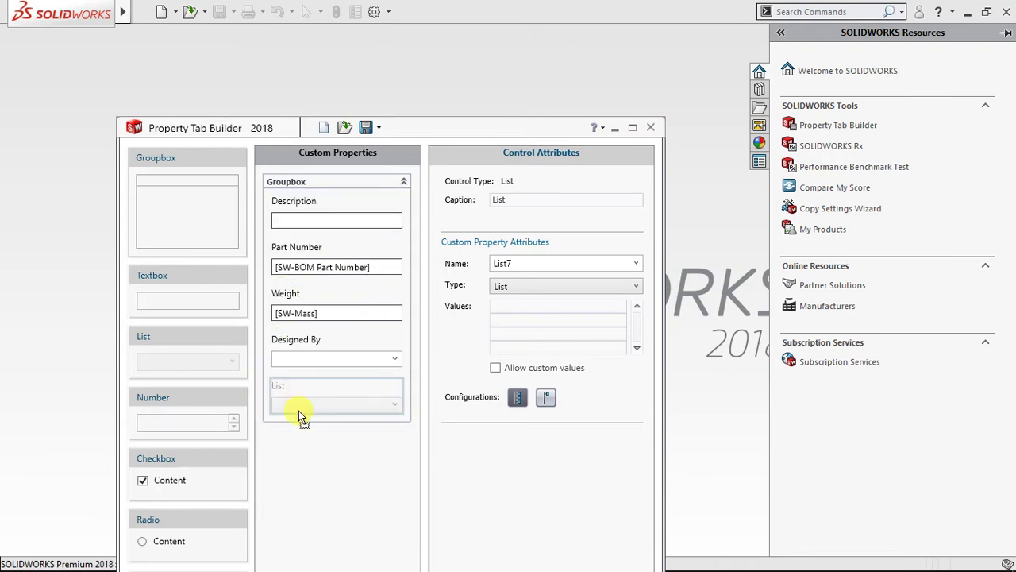
drag(526, 200, 465, 214)
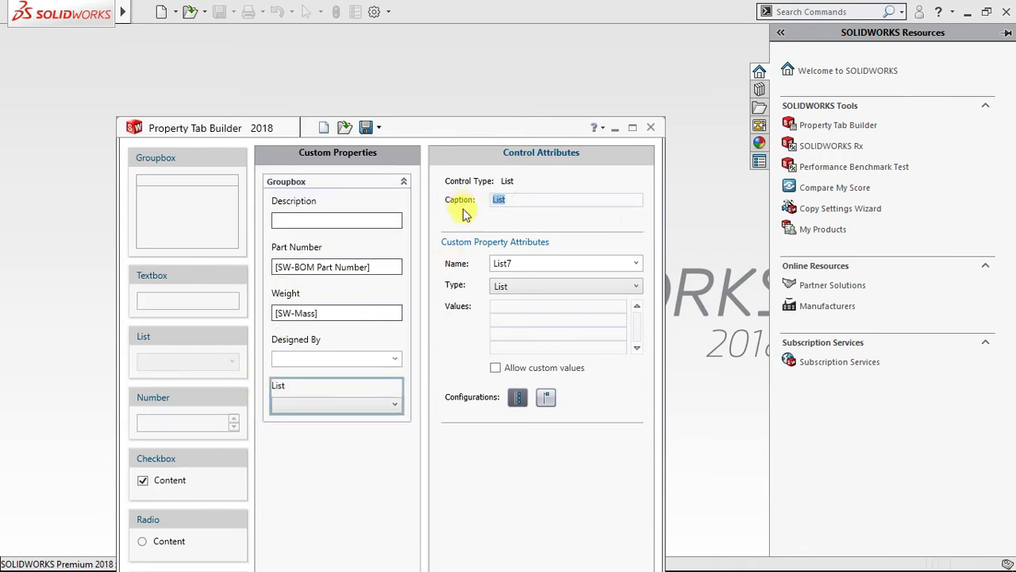
text(Drawing BY)
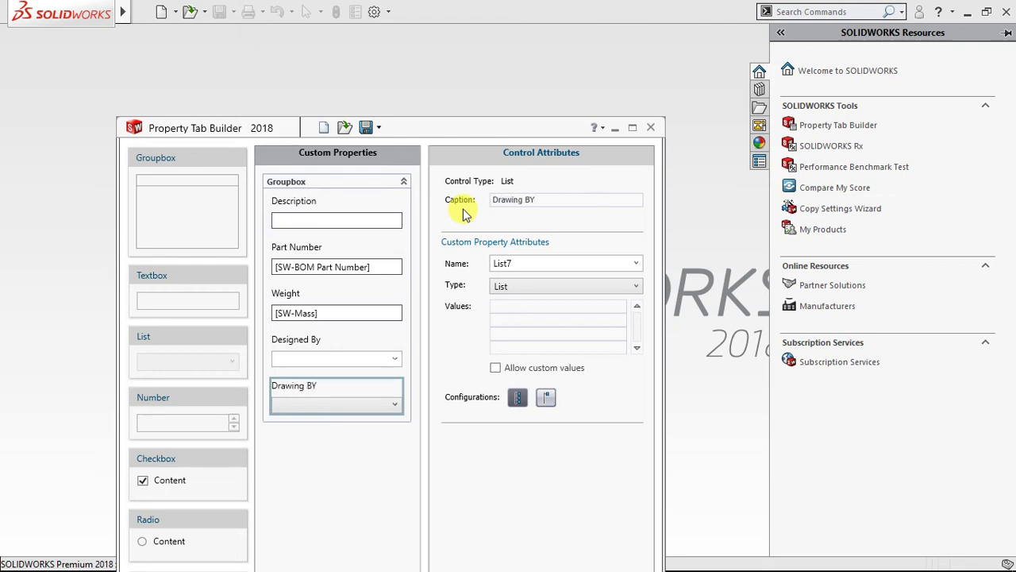
key(ctrl+a)
key(ctrl+c)
double_click(528, 264)
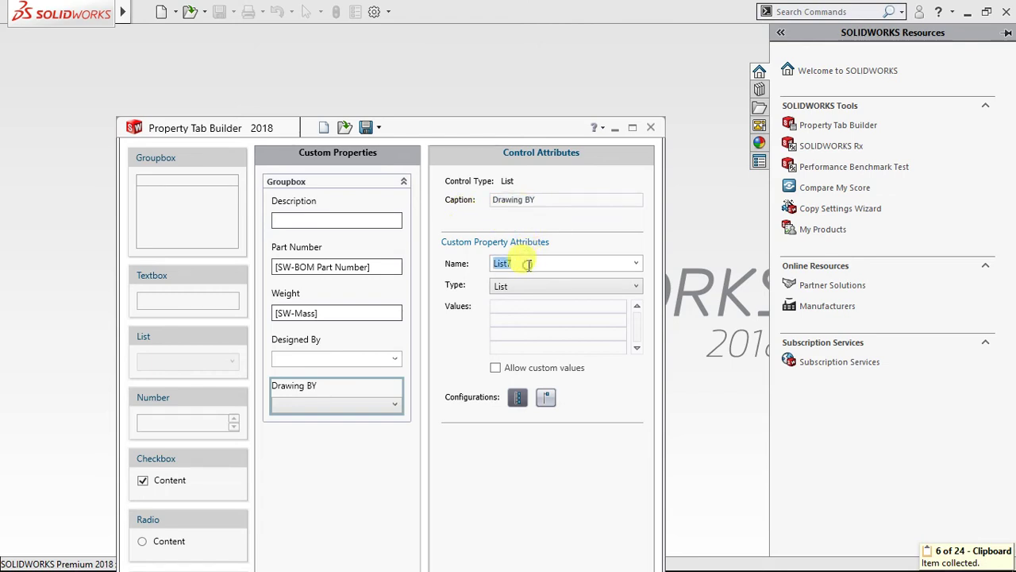
key(ctrl+v)
click(523, 312)
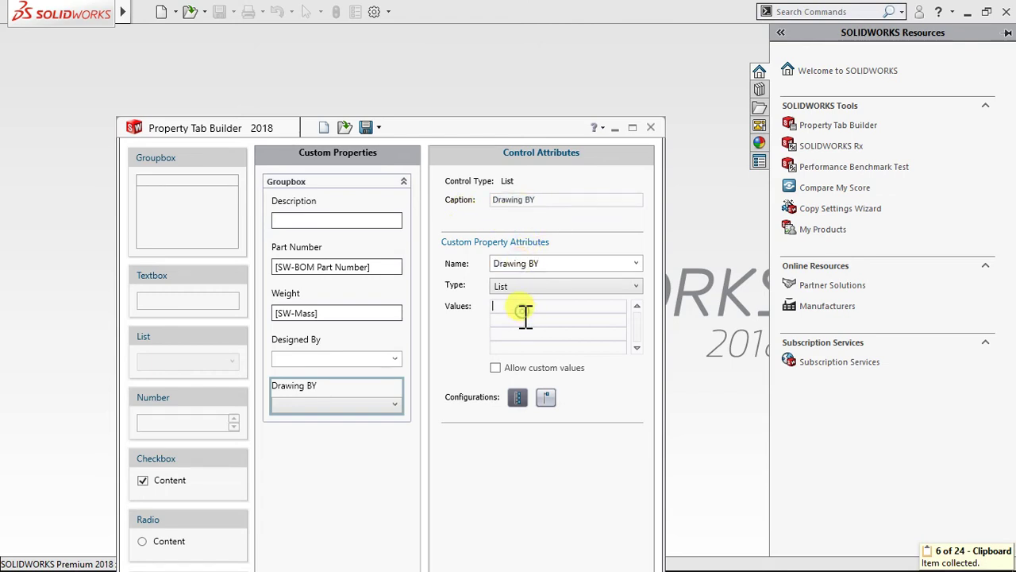
text(ASHID)
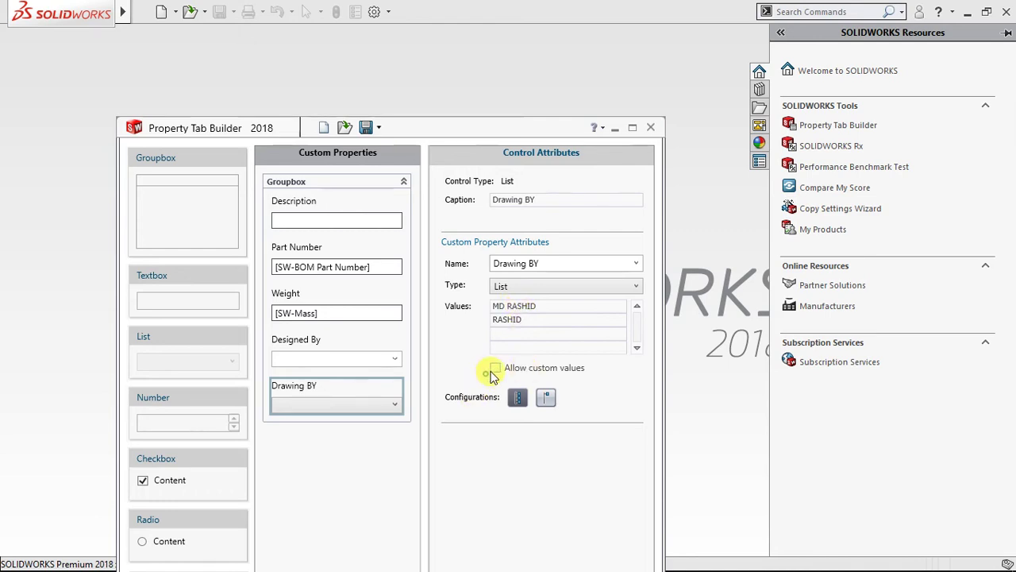
click(495, 368)
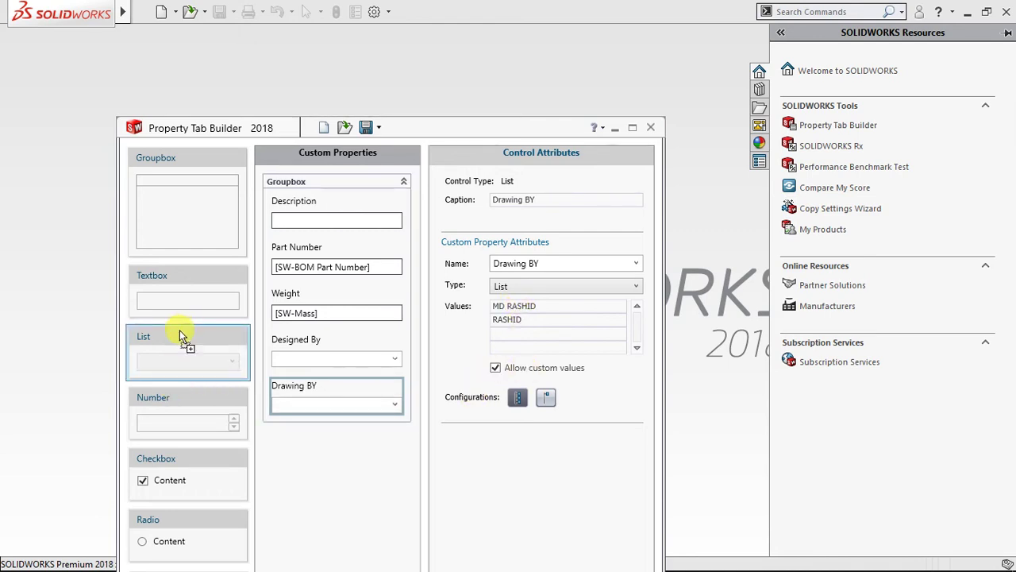
Add a list below Drawing BY captioned Checked BY
drag(180, 330, 340, 464)
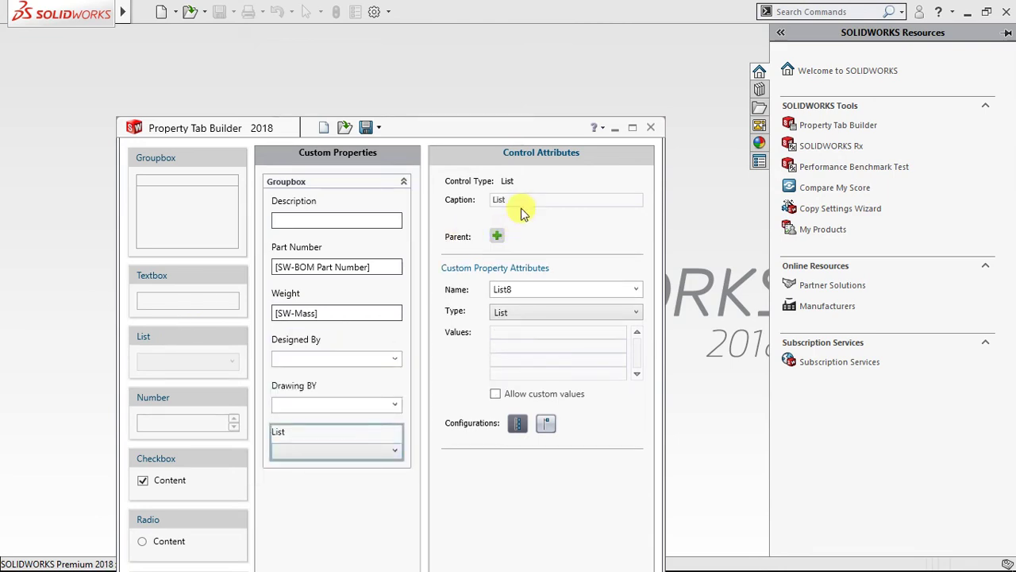
drag(527, 199, 481, 201)
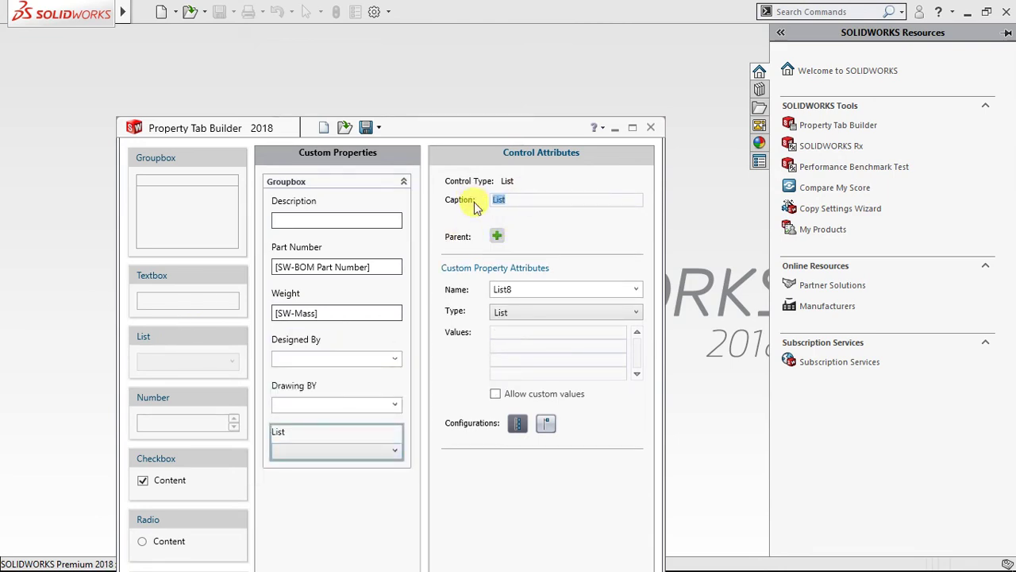
text(Chec)
text(ked BY)
key(ctrl+a)
click(561, 290)
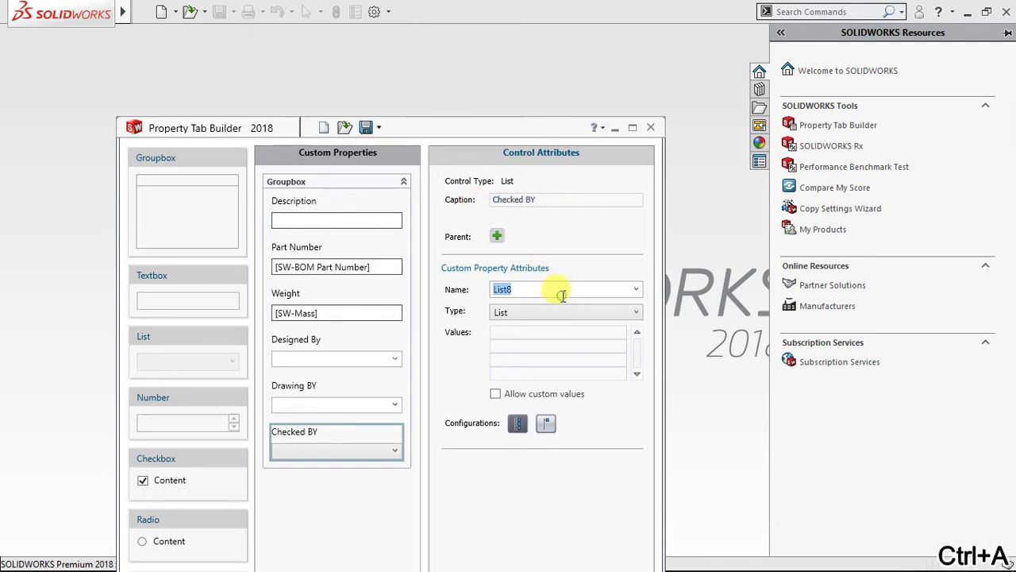
key(ctrl+v)
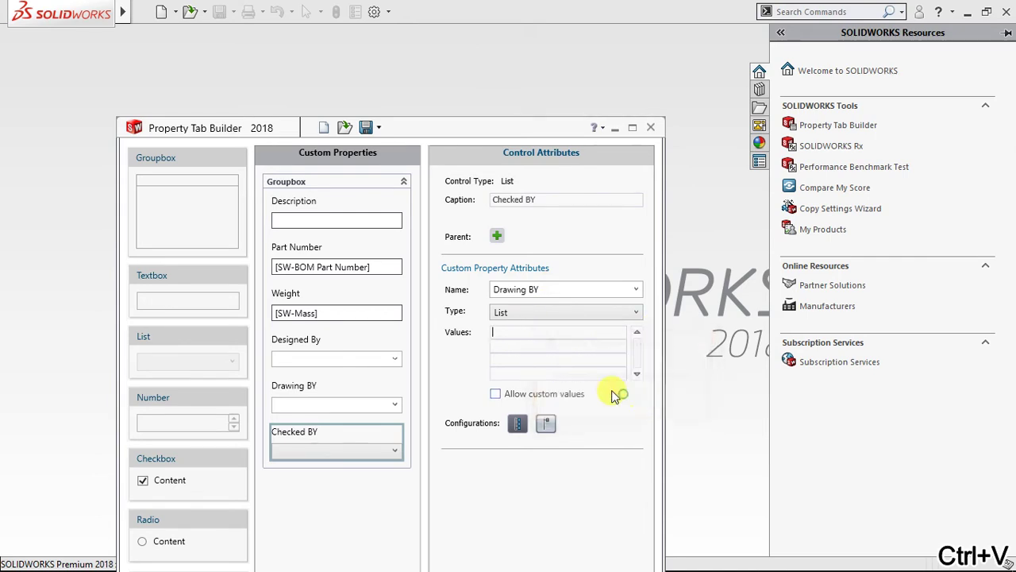
click(623, 398)
Name the property Checked BY, enter two name values, and allow custom values
click(523, 335)
click(546, 200)
drag(546, 200, 488, 199)
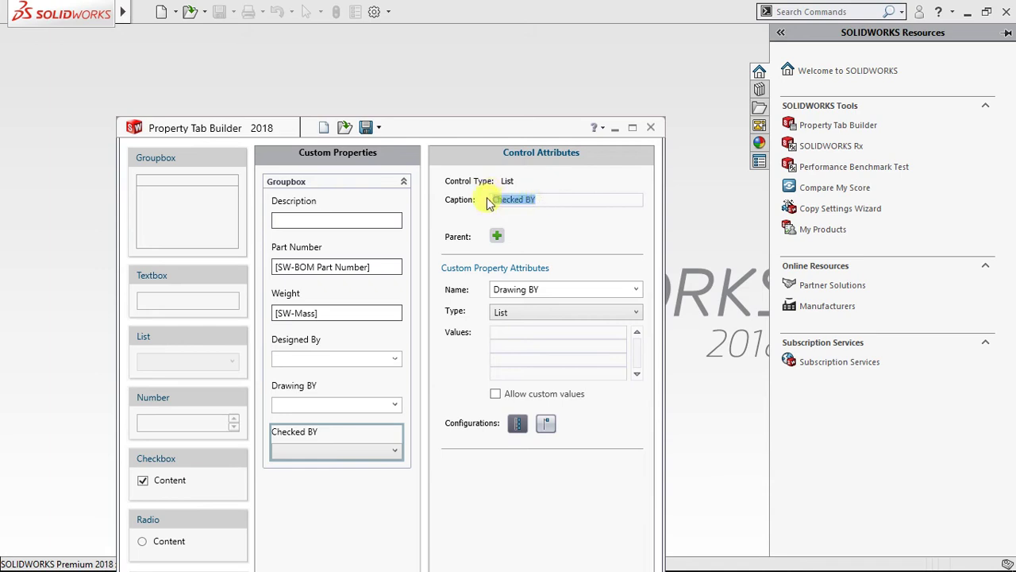
key(ctrl+c)
click(543, 289)
key(ctrl+v)
click(512, 333)
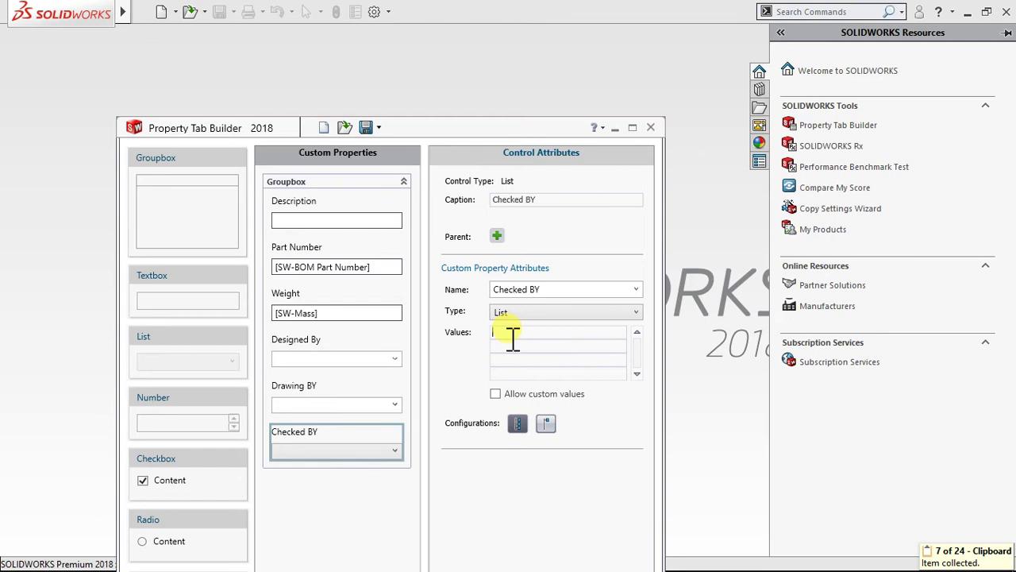
text(MD RASHID)
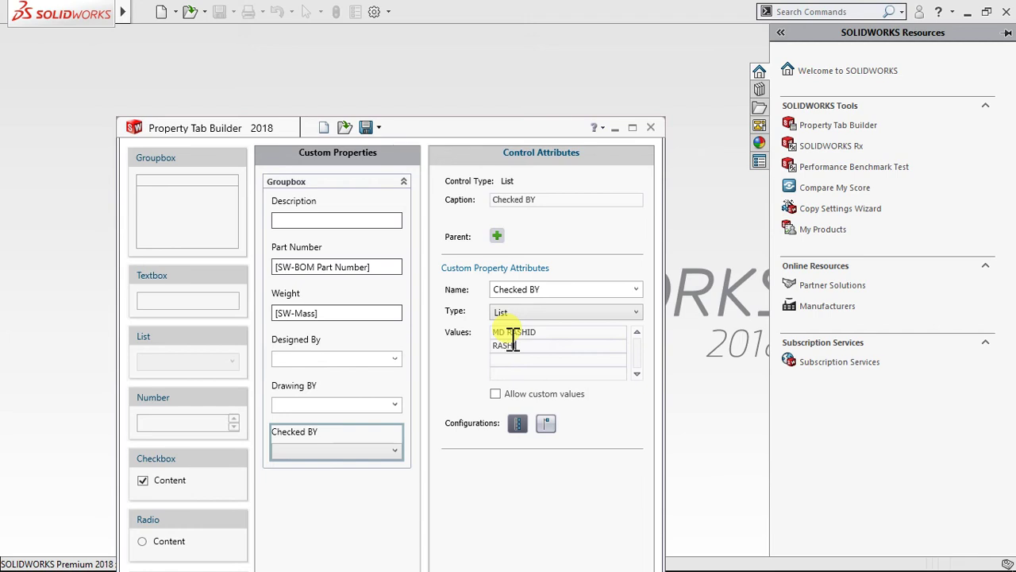
click(495, 393)
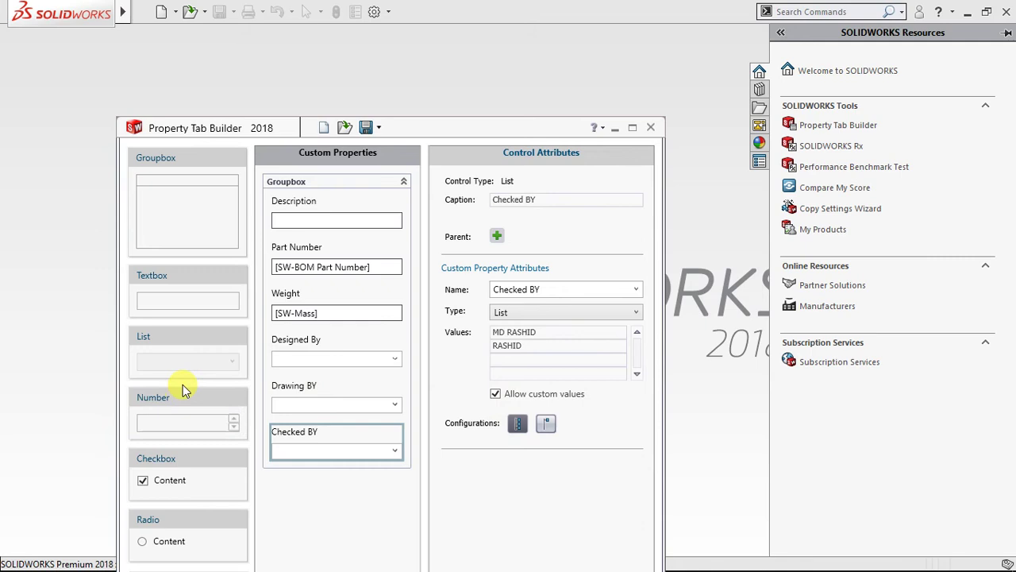
Add an Approved By list with two name values, allowing custom values
drag(167, 339, 306, 488)
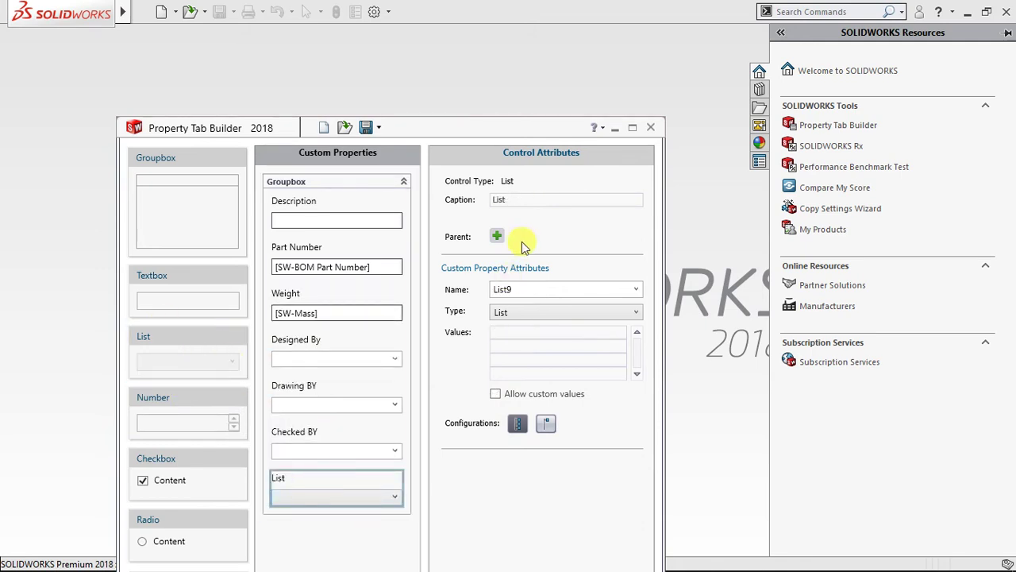
double_click(523, 204)
text(A)
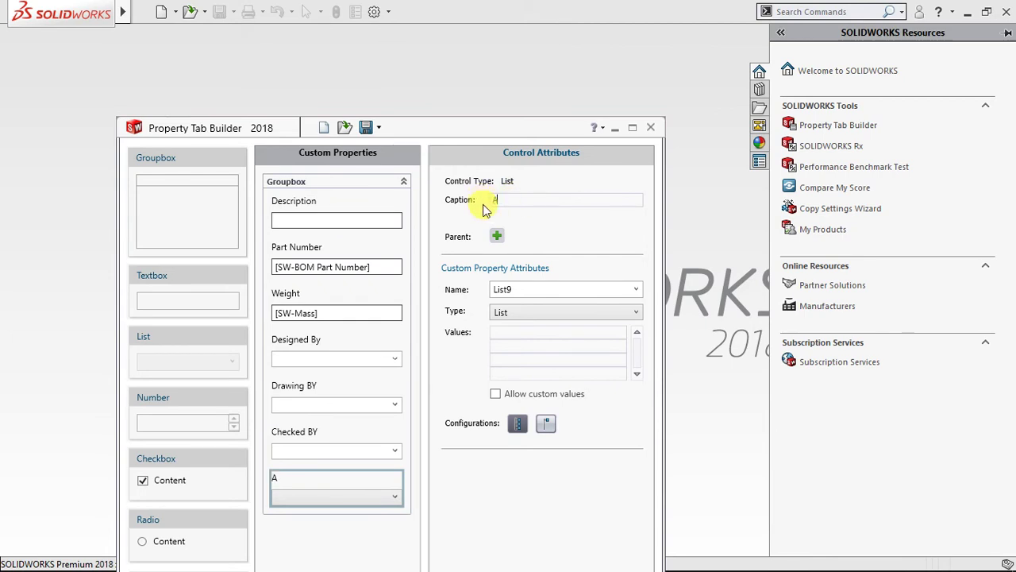
text(ppr)
text(oved By)
key(ctrl+a)
key(ctrl+c)
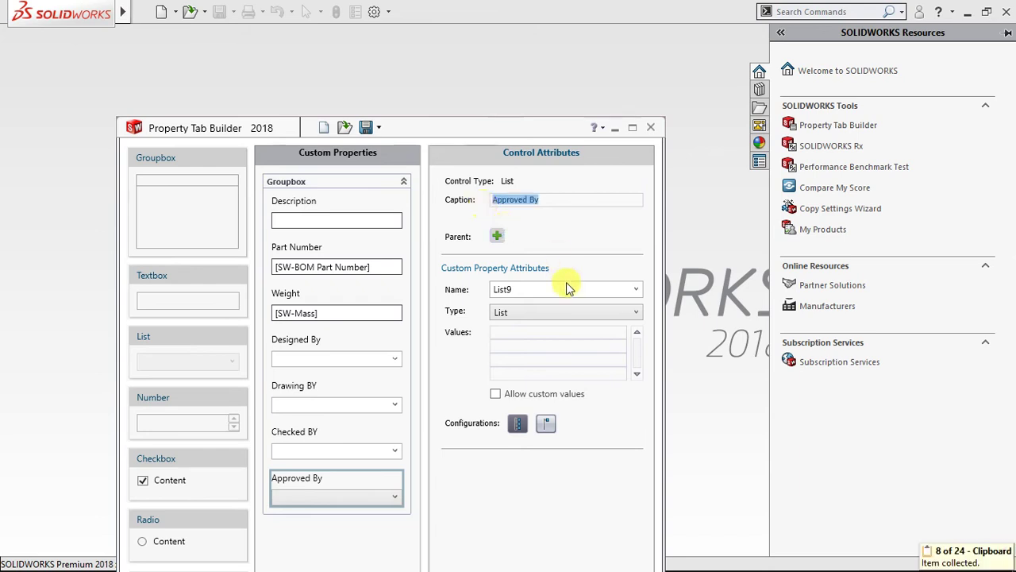
click(562, 287)
key(ctrl+v)
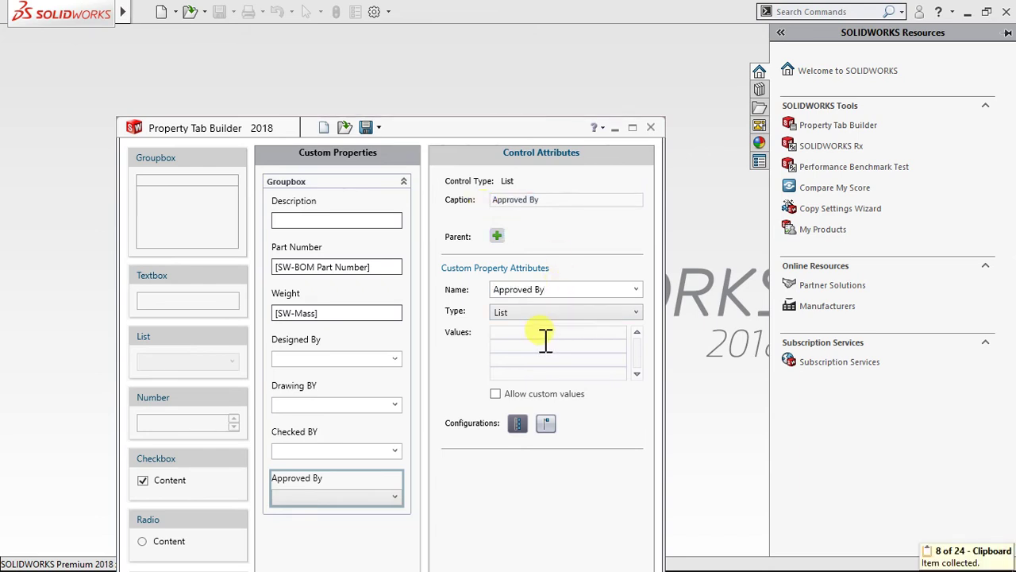
text(RASHID )
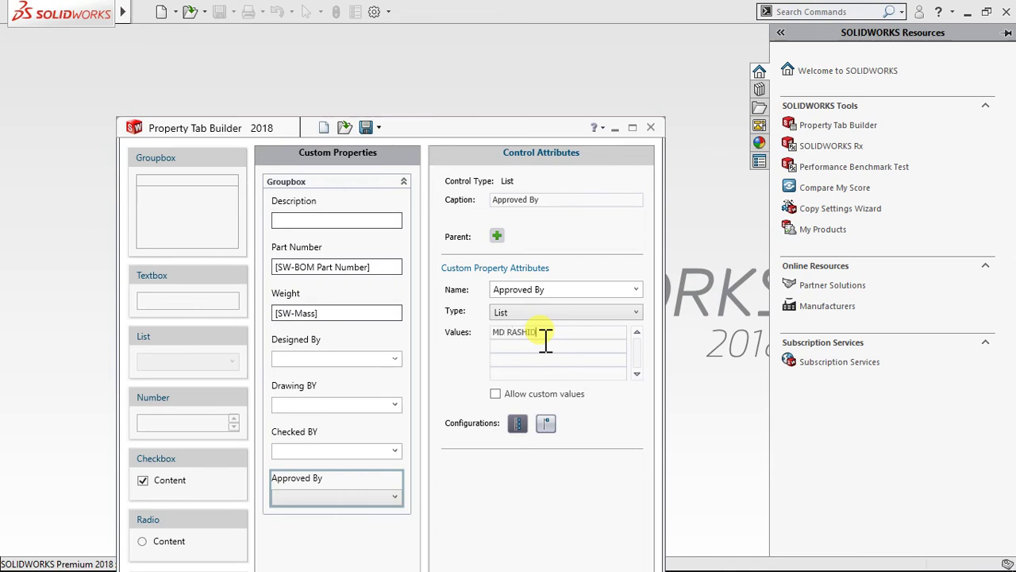
text(RASHID)
click(495, 394)
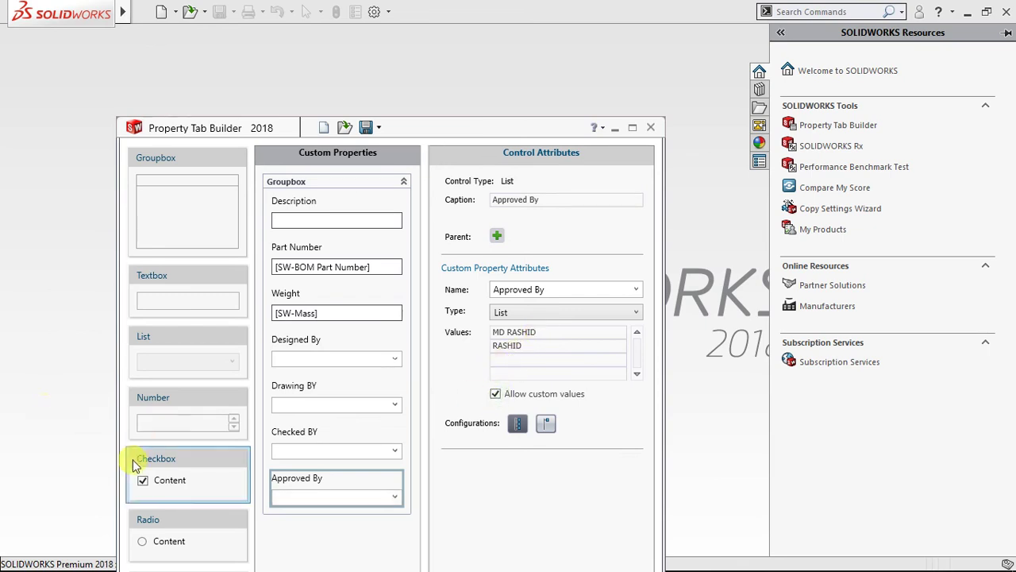
Add a radio group captioned and named Types with four options
drag(142, 522, 305, 556)
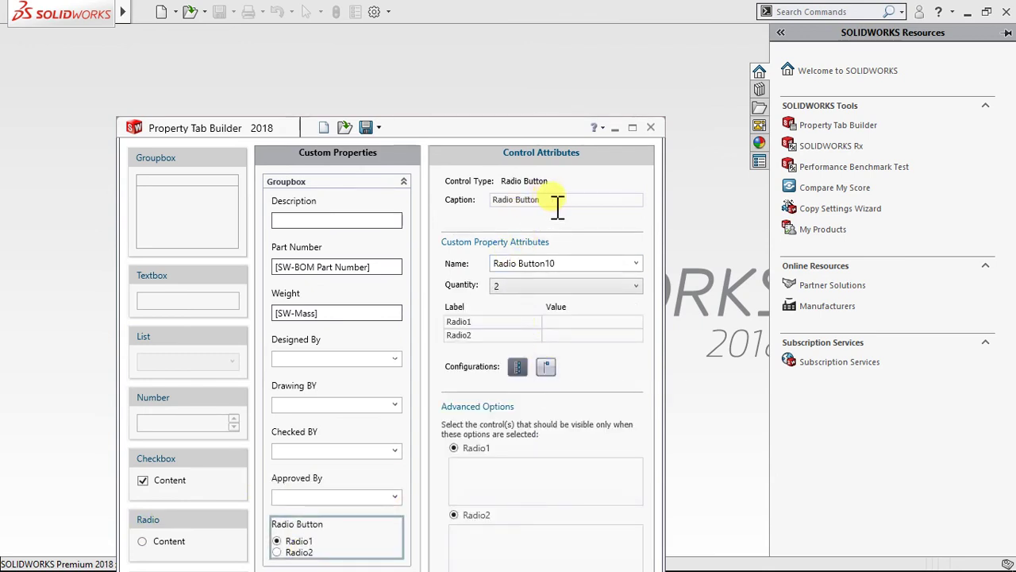
drag(554, 200, 492, 203)
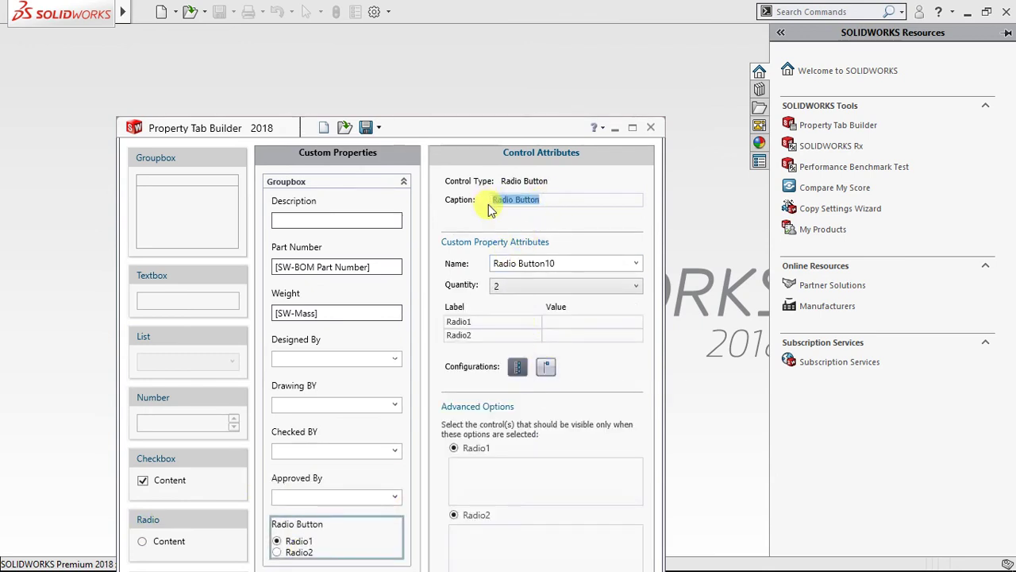
text(Types)
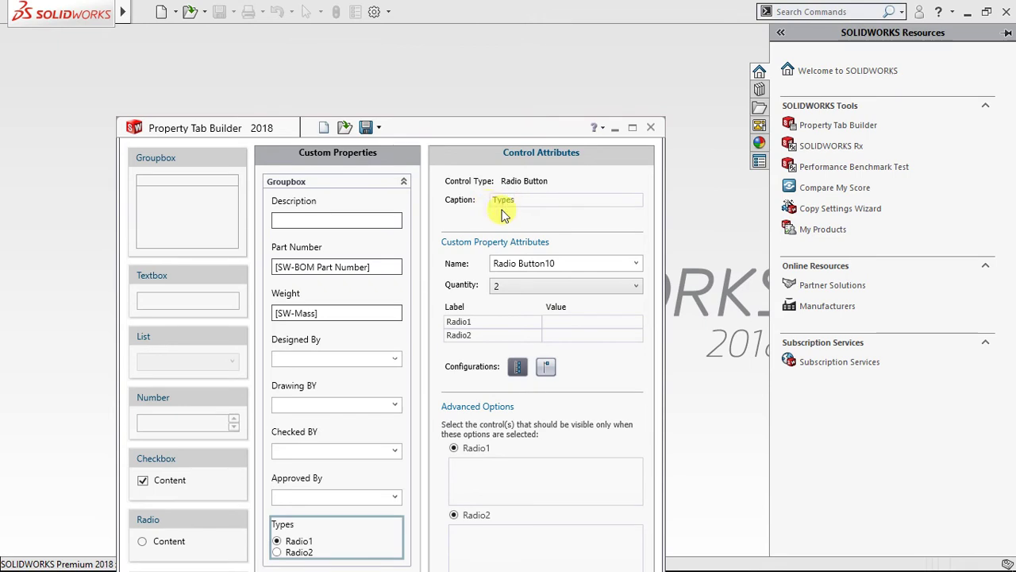
key(ctrl+a)
key(ctrl+c)
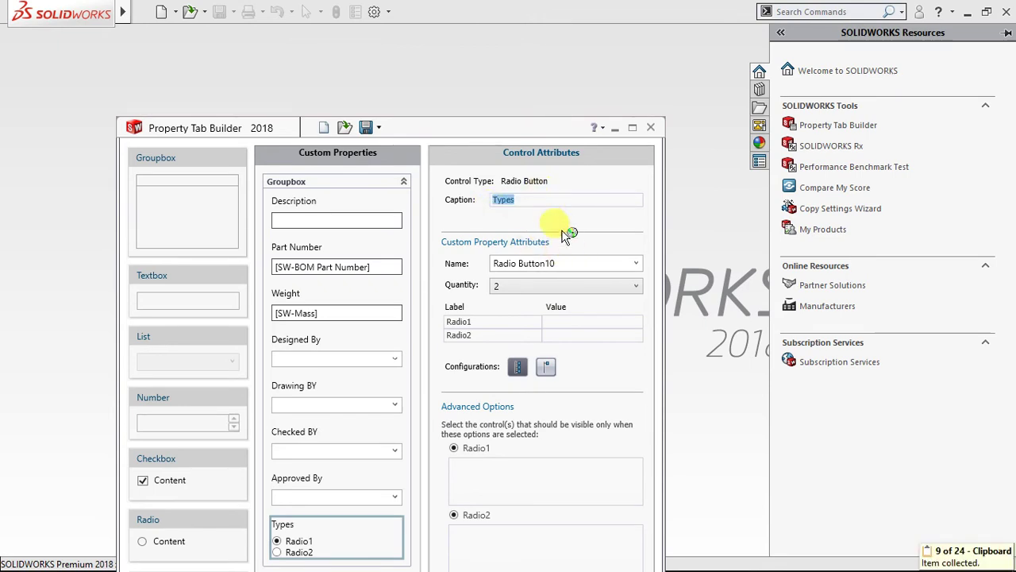
triple_click(575, 264)
key(ctrl+v)
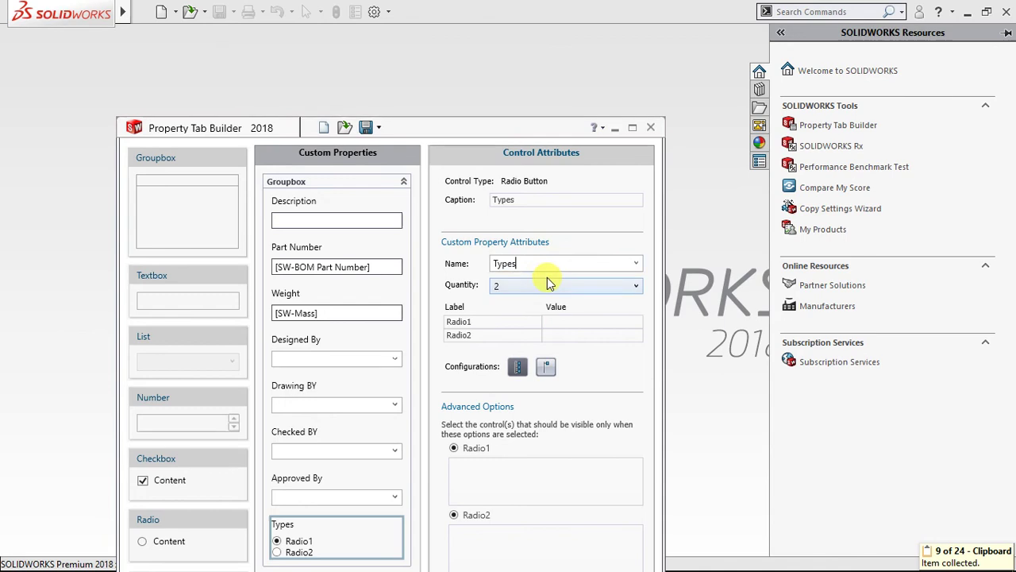
click(546, 286)
click(520, 335)
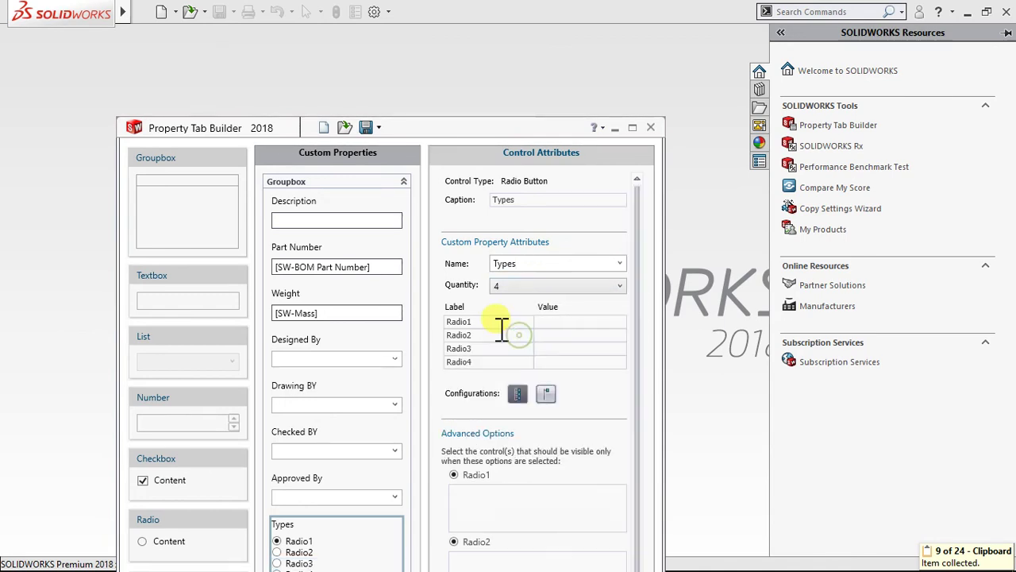
Label the options Machining, Sheet Metal fabrication, Weldment Fabrication and Casting
click(496, 323)
text(Machining)
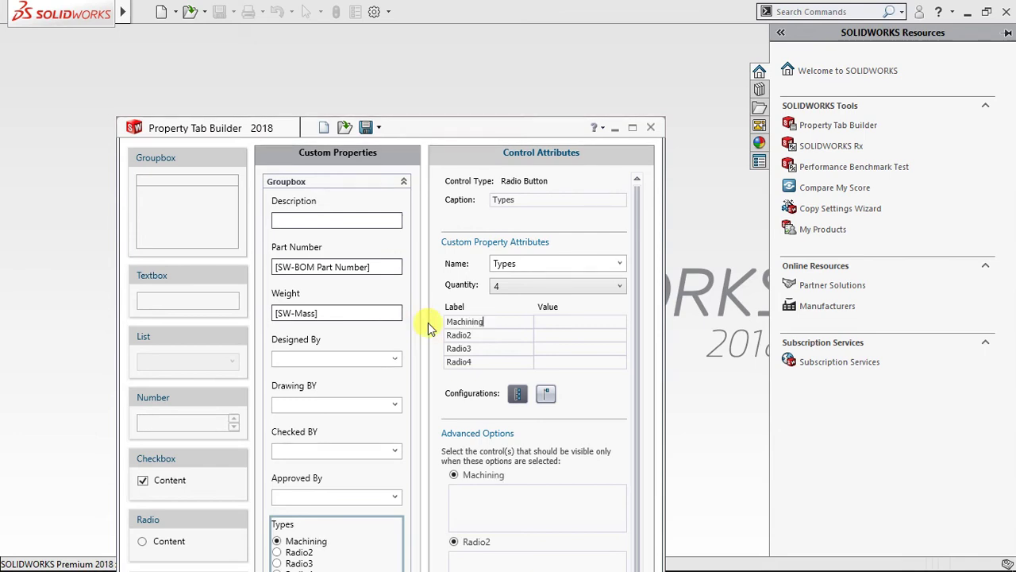
click(494, 348)
double_click(455, 334)
text(Sheet Metal fabrication)
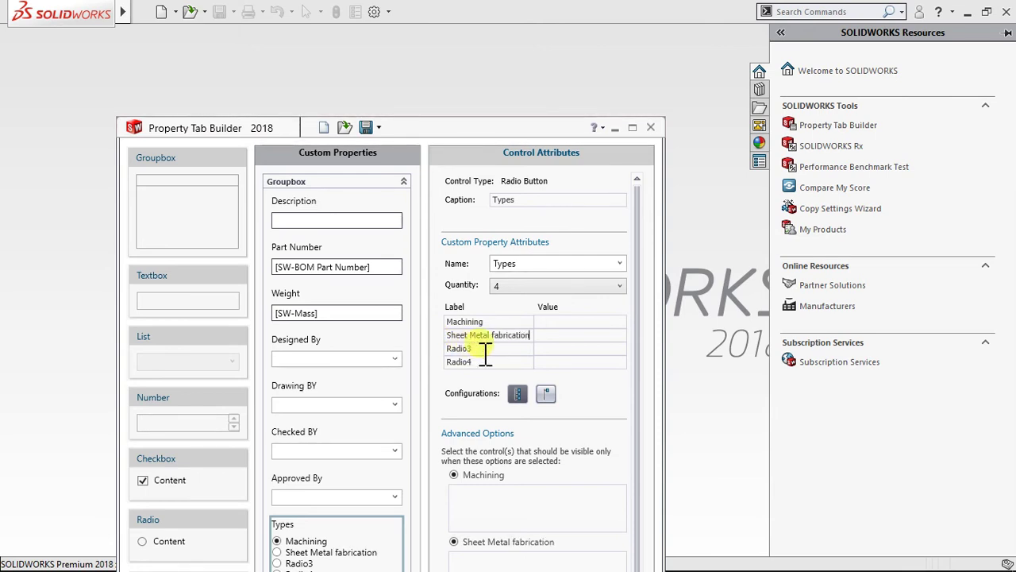
drag(489, 350, 450, 364)
text(Weldment Fabrication)
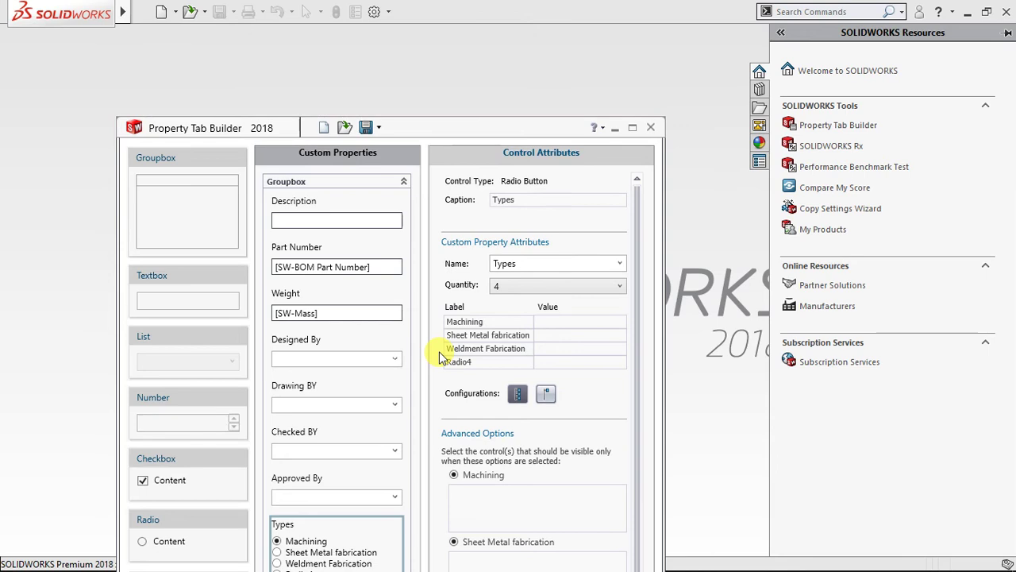
click(442, 350)
drag(498, 361, 419, 361)
text(Casting)
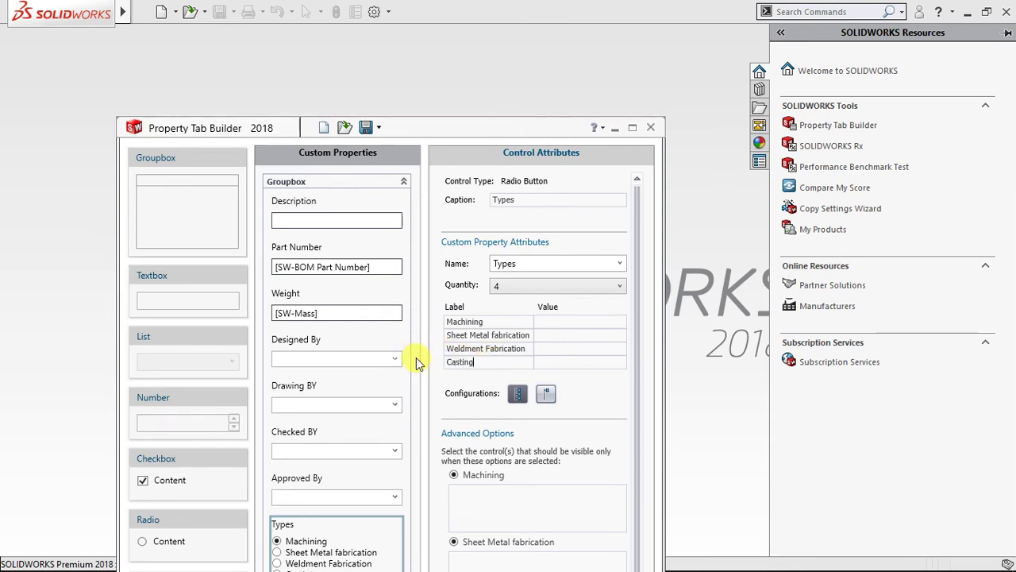
click(400, 409)
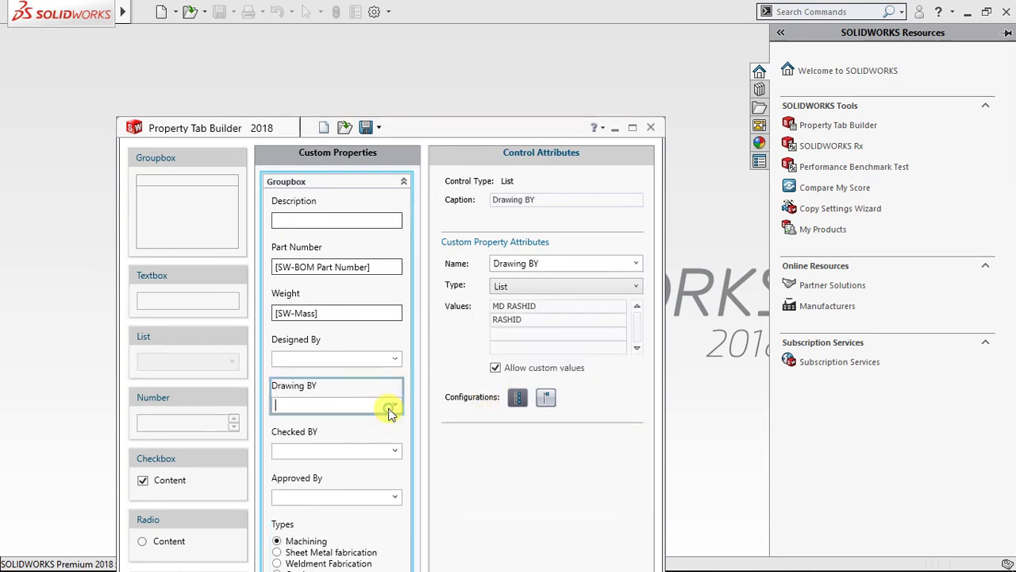
Save the template as Part Template 3.prtprp beside Part Template 2.prtprp
click(378, 127)
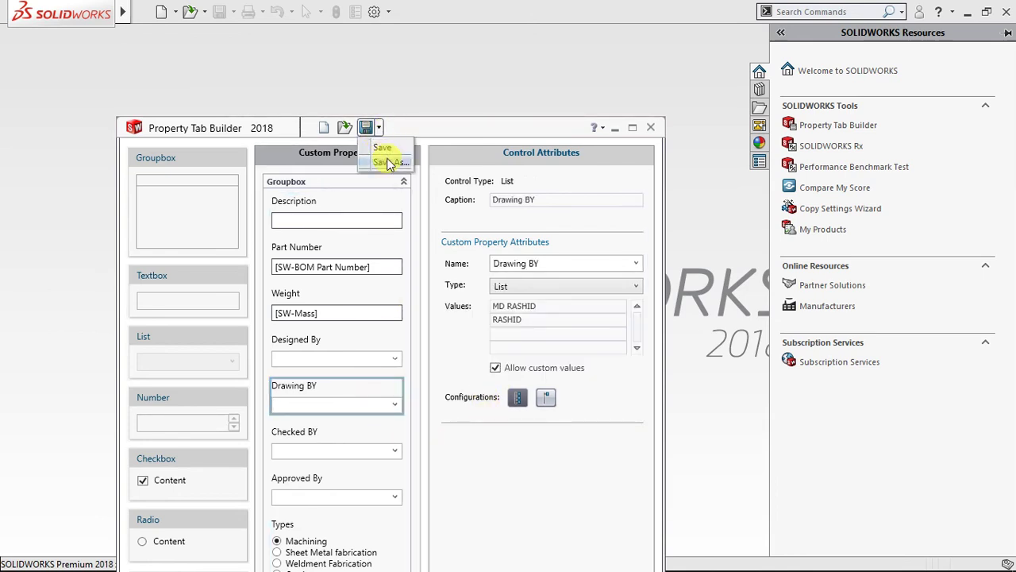
click(389, 164)
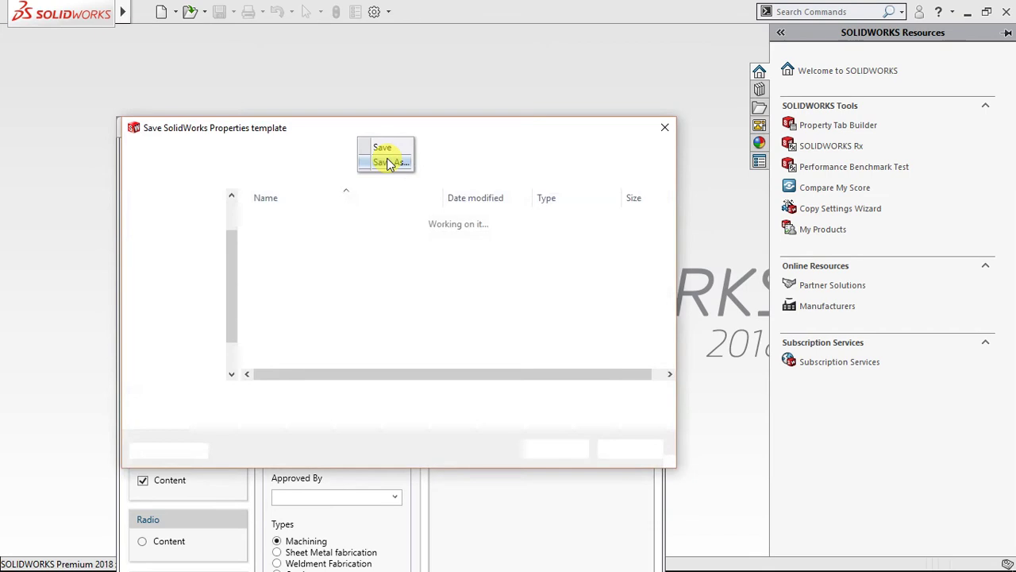
click(325, 284)
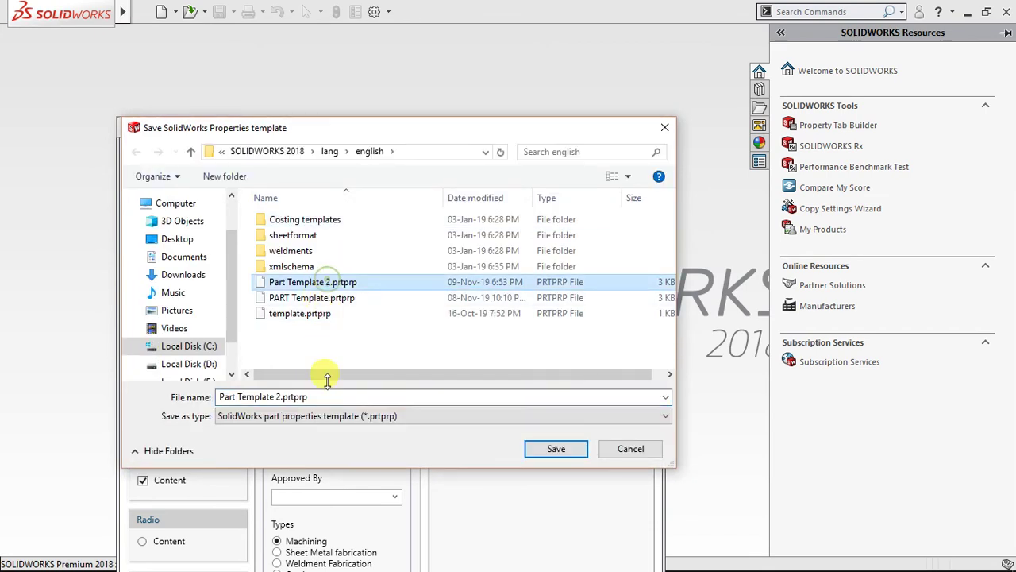
click(282, 396)
click(283, 396)
key(BackSpace)
text(3)
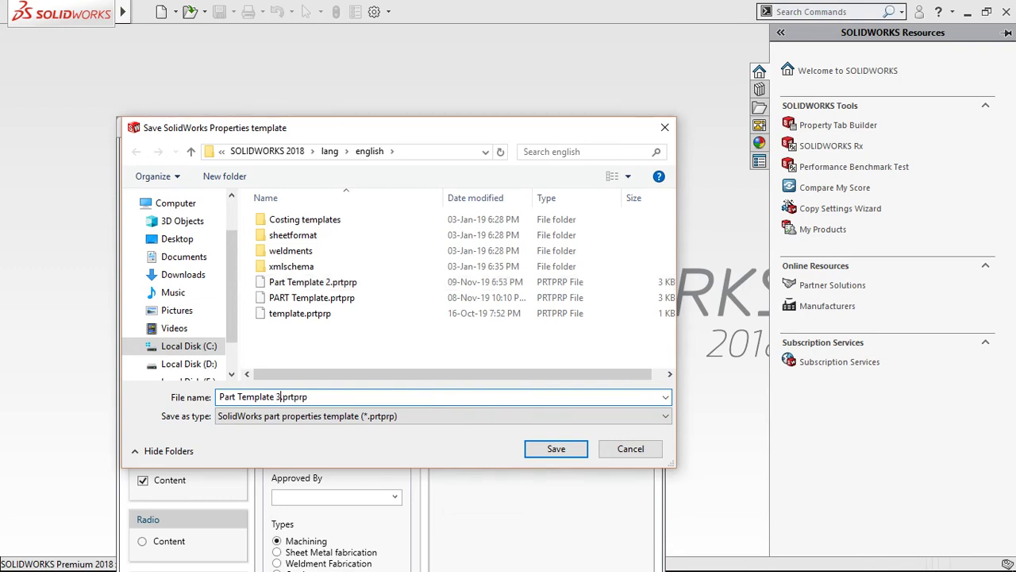
click(573, 456)
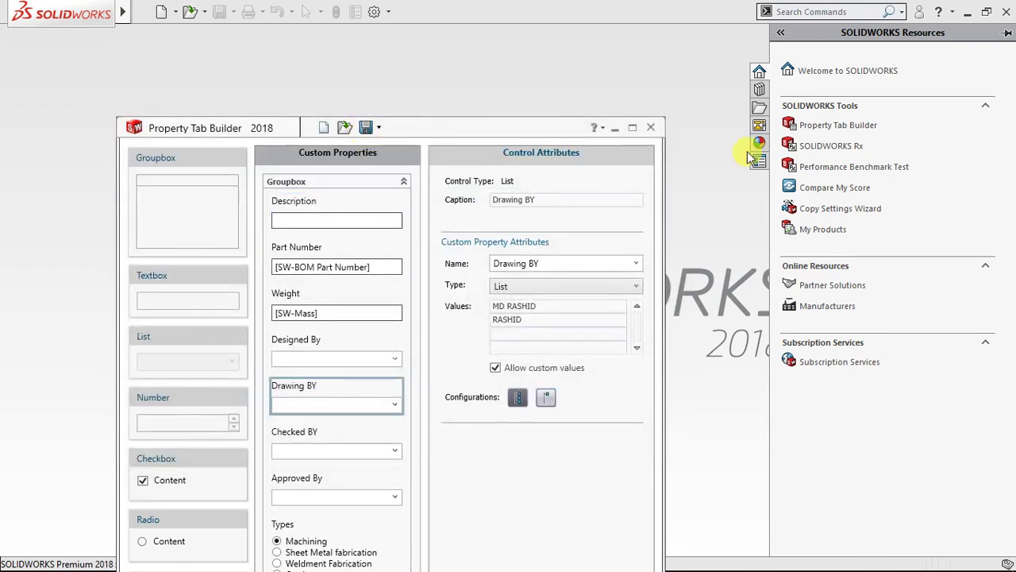
Close Property Tab Builder and open part 1.SLDPRT from recent documents
click(651, 128)
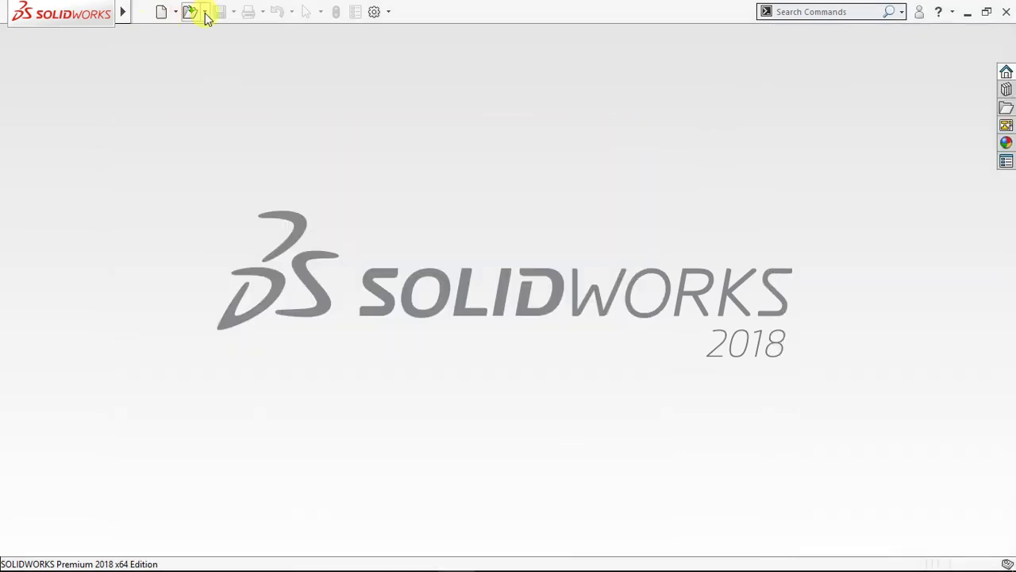
click(205, 13)
click(227, 48)
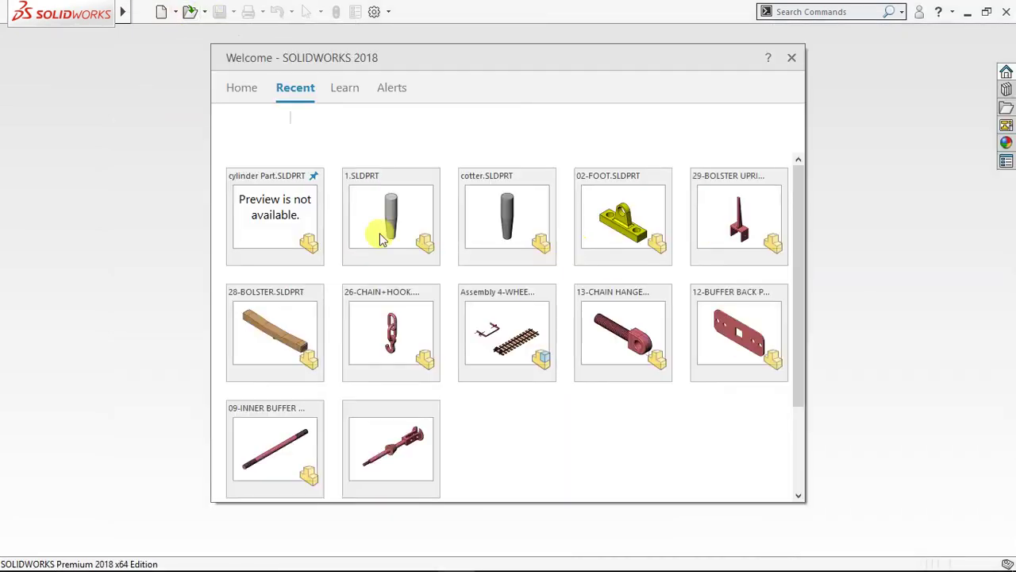
double_click(384, 228)
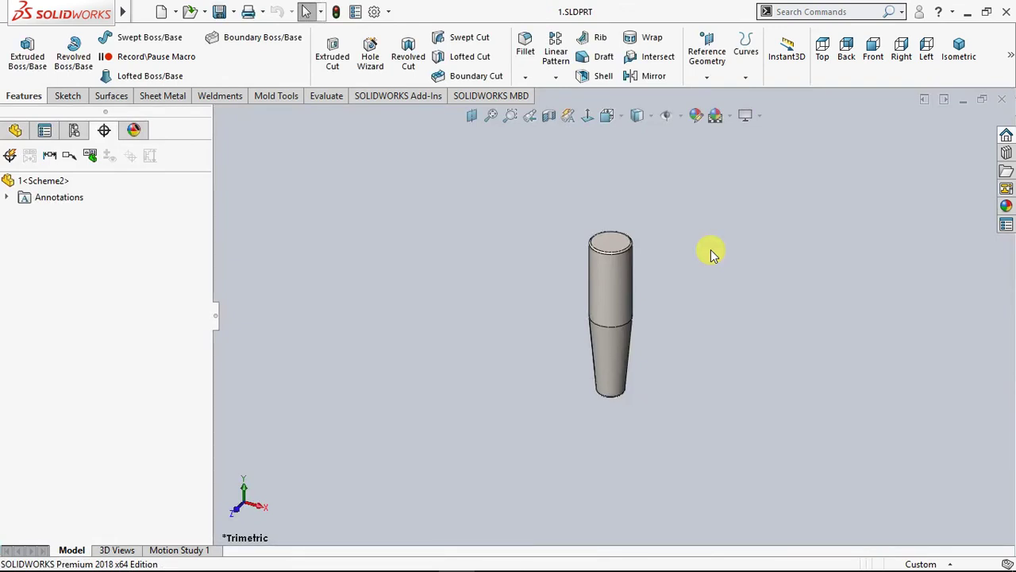
Show the part's Custom Properties and list the available properties templates
click(1005, 225)
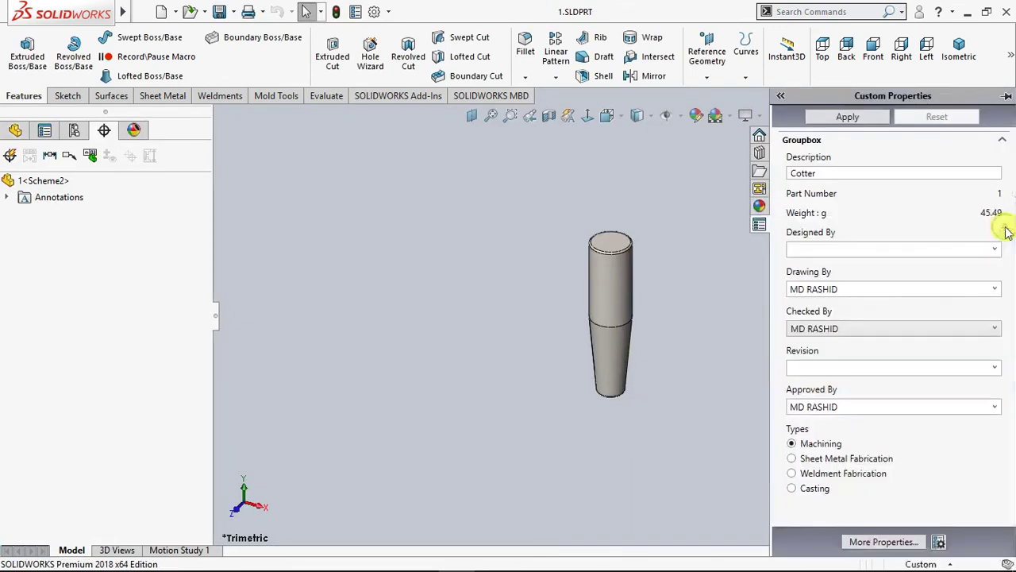
click(940, 541)
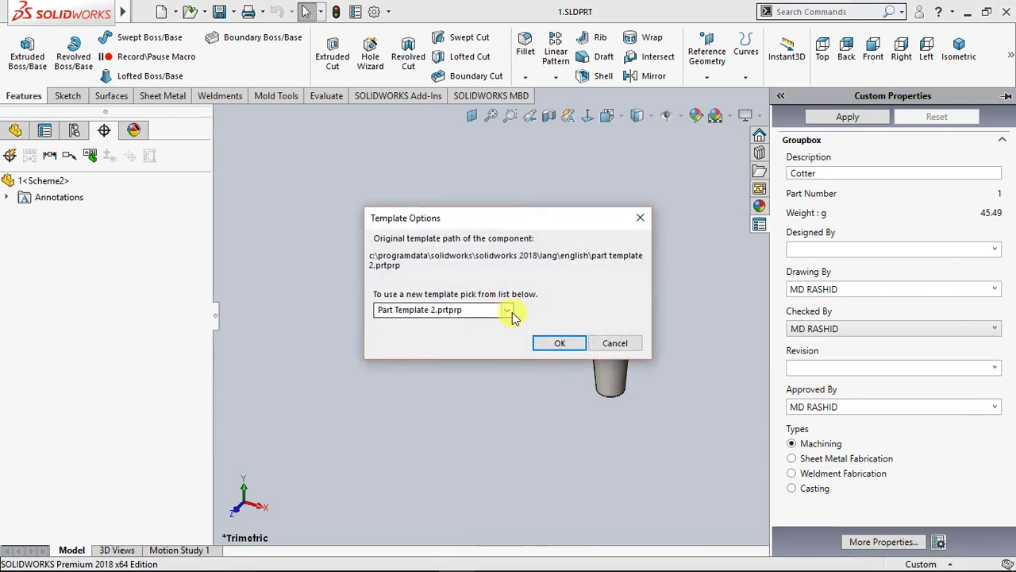
click(508, 311)
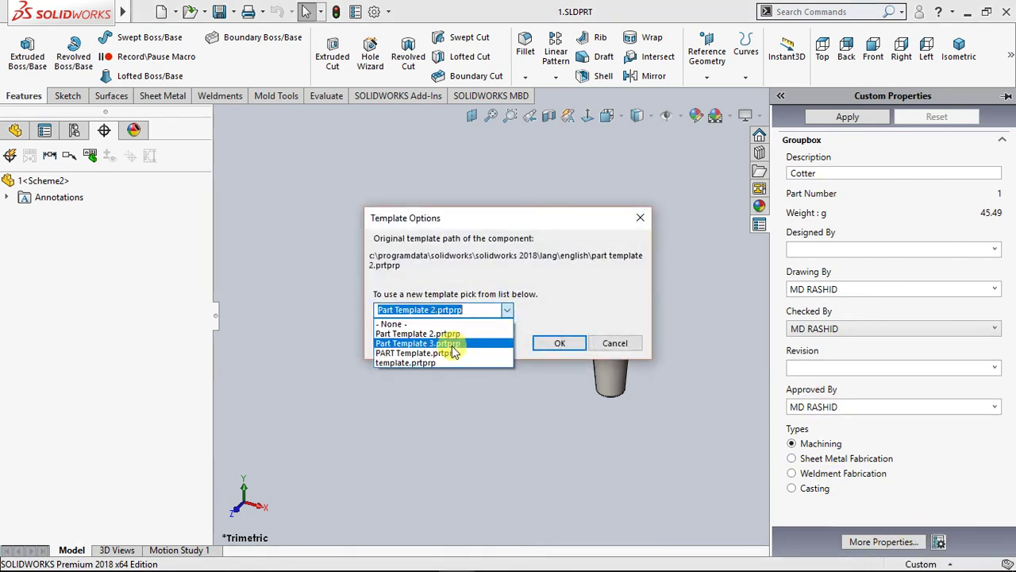
Switch the part properties to Part Template 3.prtprp, keeping the existing Designed By and Drawing BY names
click(451, 346)
click(556, 344)
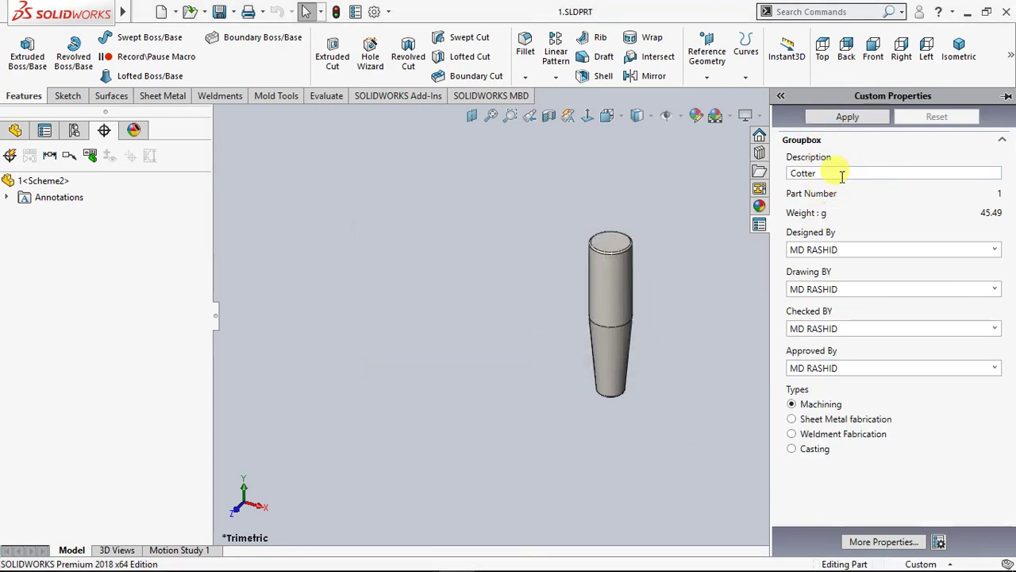
click(994, 249)
click(992, 252)
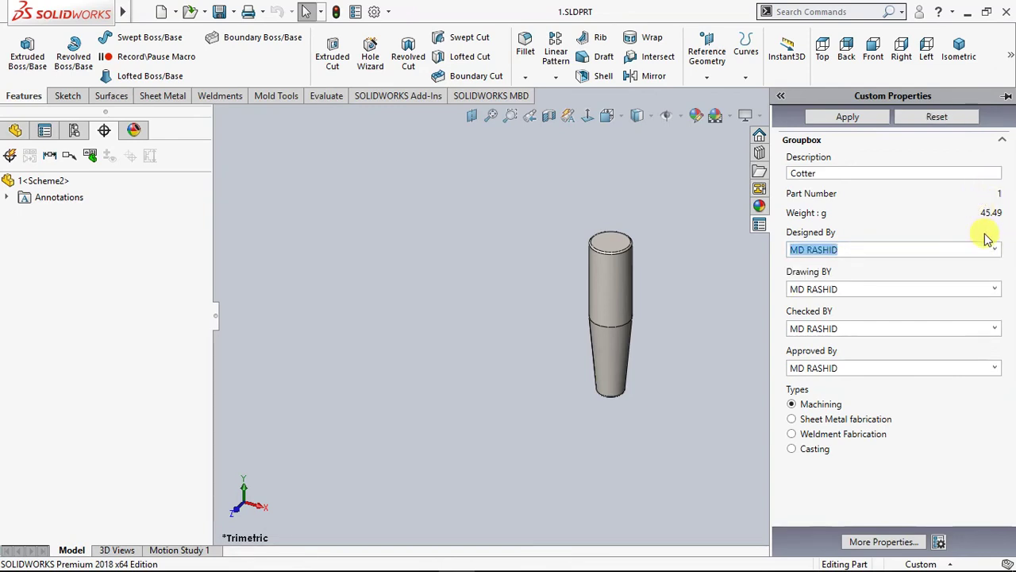
click(994, 290)
click(992, 303)
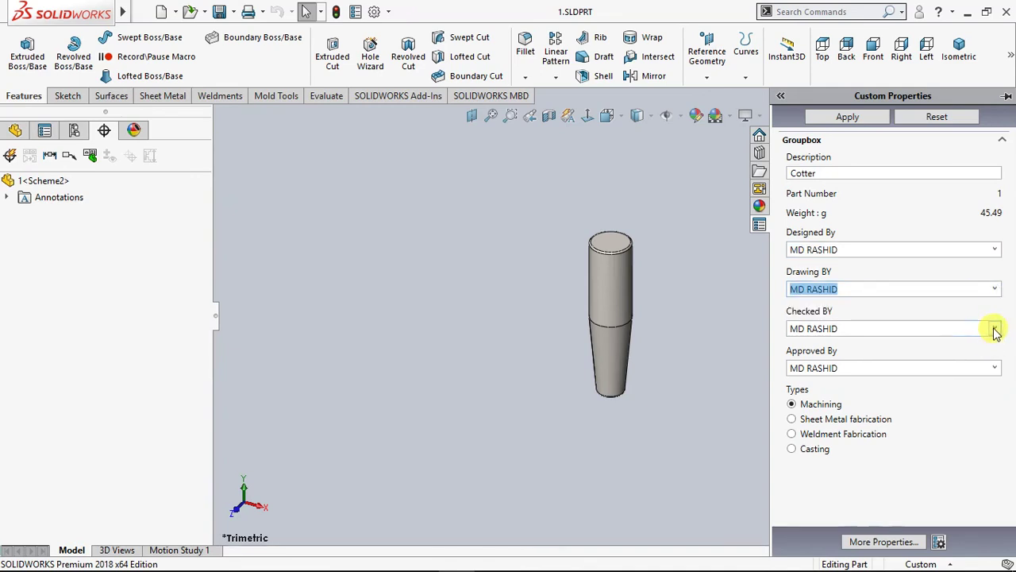
Keep the current Checked BY and Approved By names and apply the custom properties
click(994, 328)
click(993, 328)
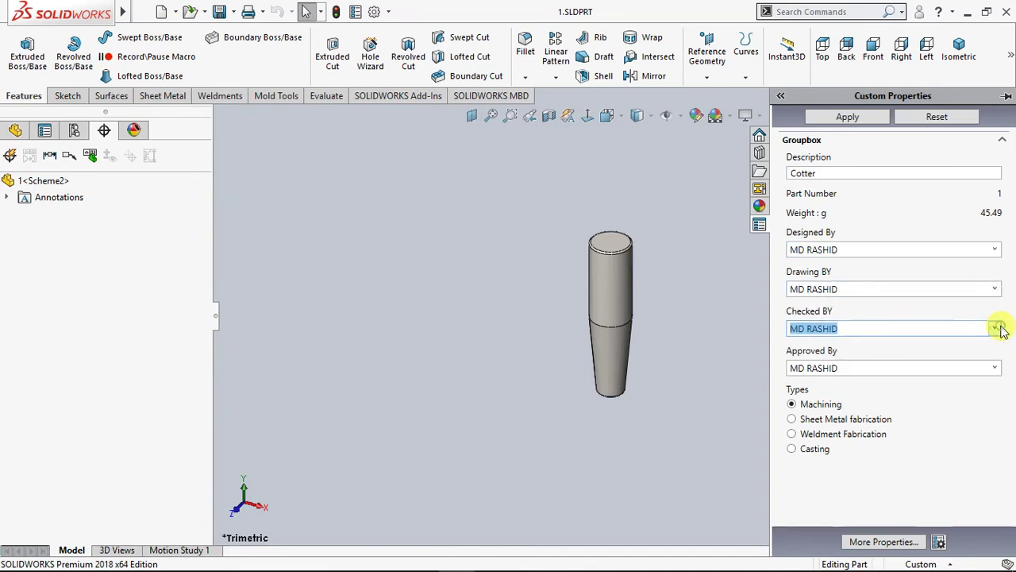
click(995, 370)
click(993, 371)
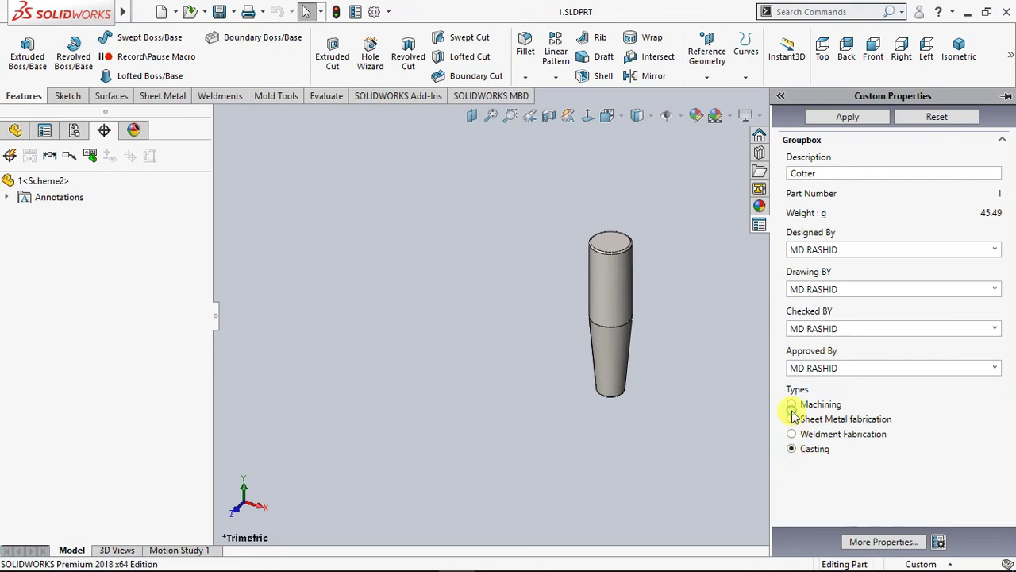
click(846, 116)
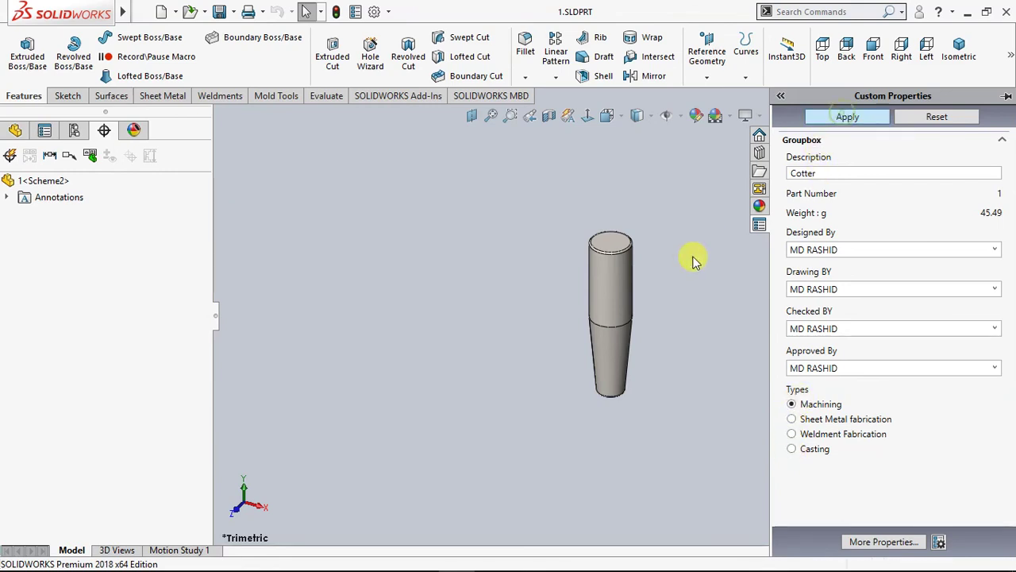
Insert a bill of materials from the MBD Tables menu with bom-standard and the Unassigned Items view
click(476, 96)
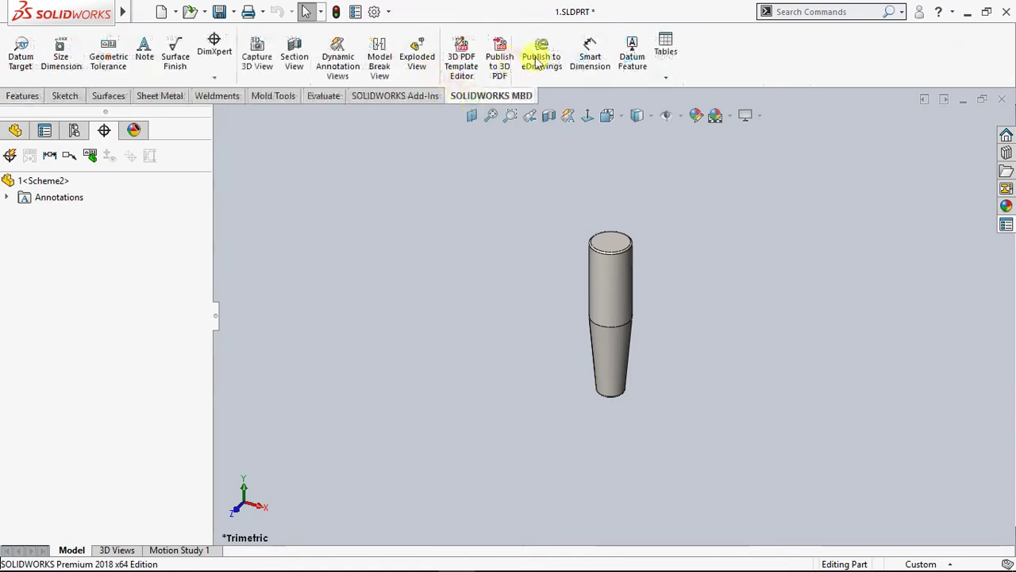
click(665, 77)
click(687, 116)
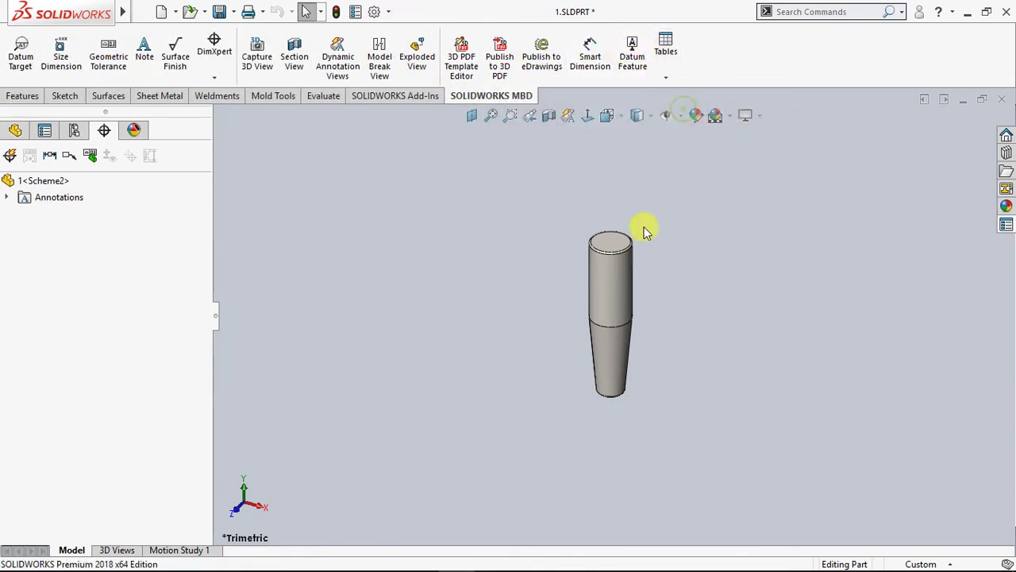
click(19, 171)
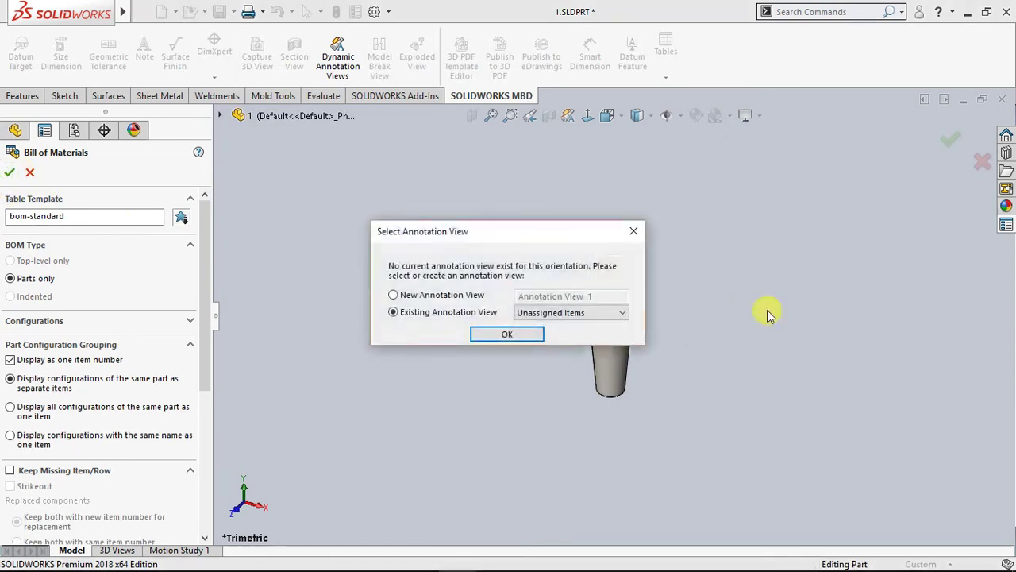
click(497, 332)
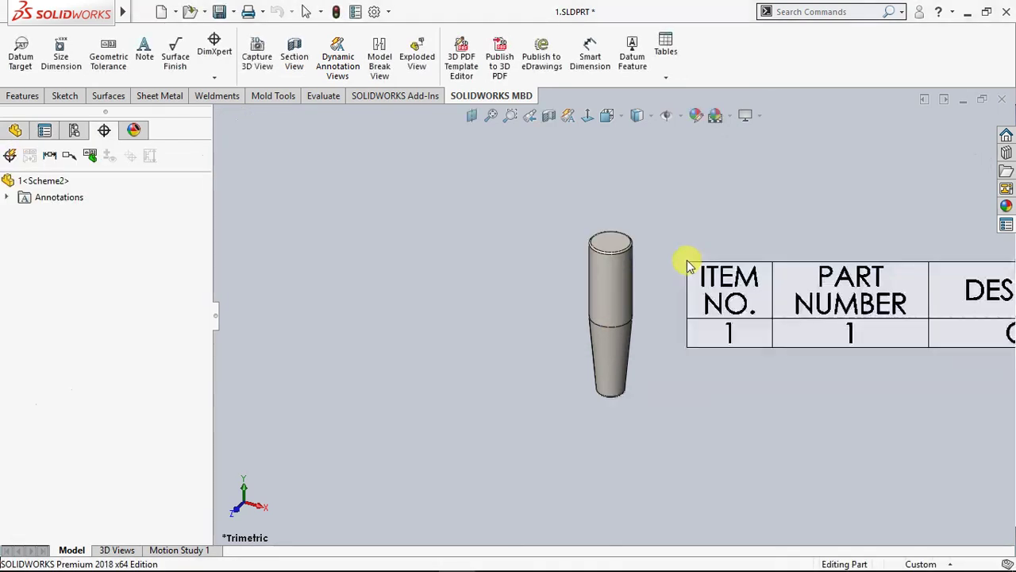
Place the BOM table beside the part, listing item 1, part number 1, Cotter, quantity 1
click(692, 267)
scroll(830, 302, up, 4)
scroll(831, 302, down, 2)
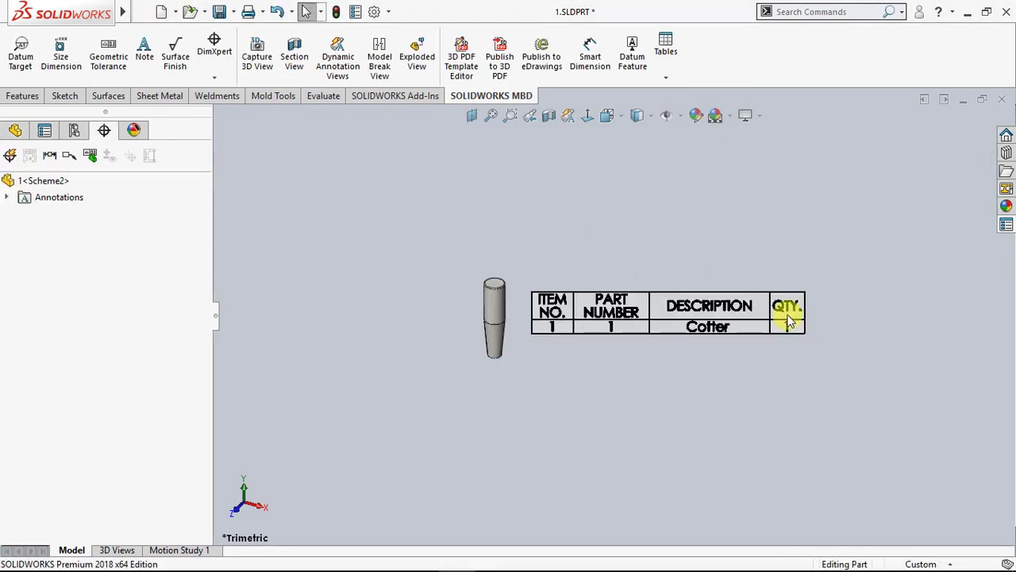
scroll(785, 318, down, 3)
scroll(647, 307, up, 1)
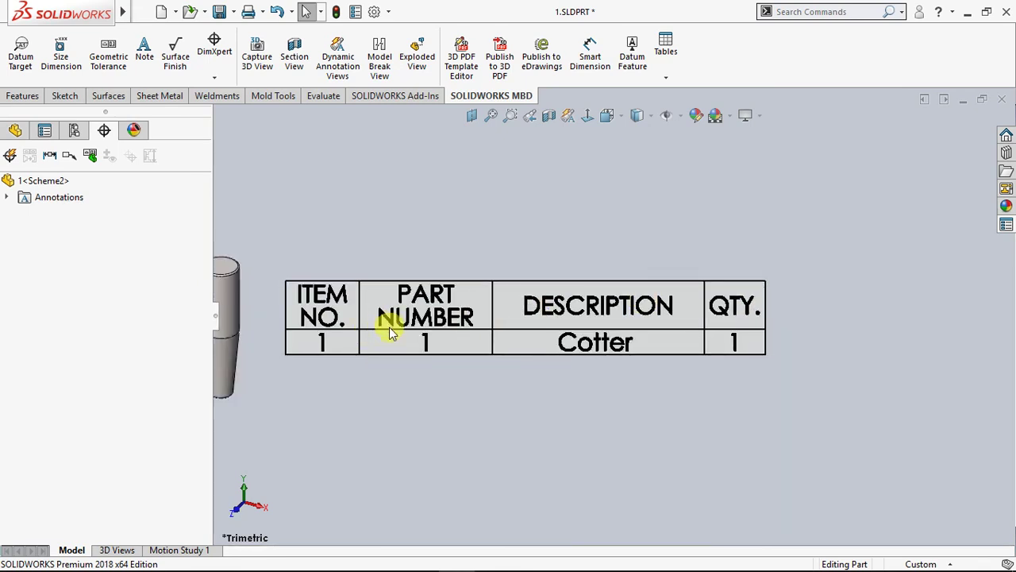
scroll(555, 310, up, 1)
click(699, 301)
Add an Approved By custom property column to the right of QTY. in the BOM
click(702, 283)
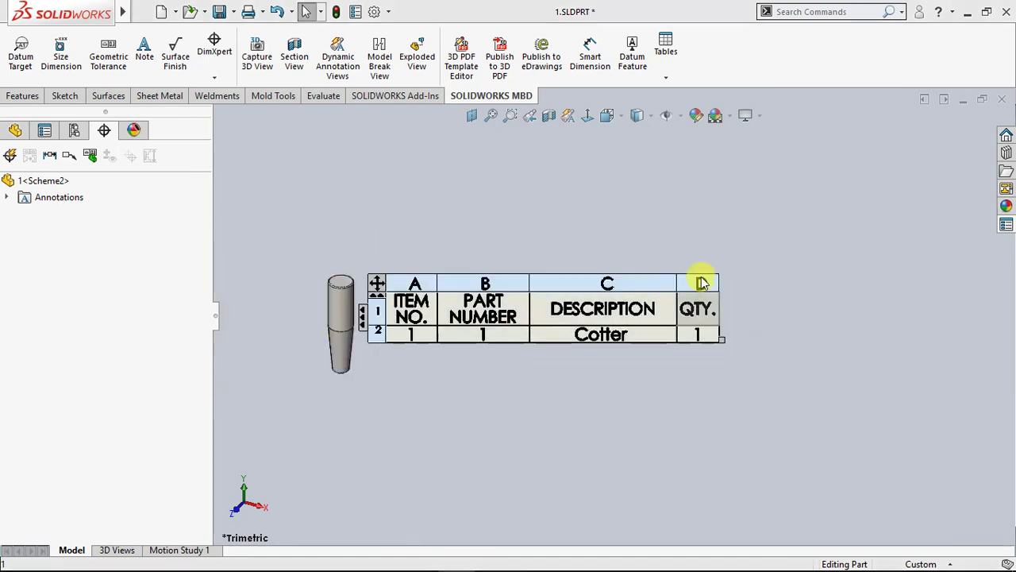
right_click(701, 284)
mouse_move(737, 349)
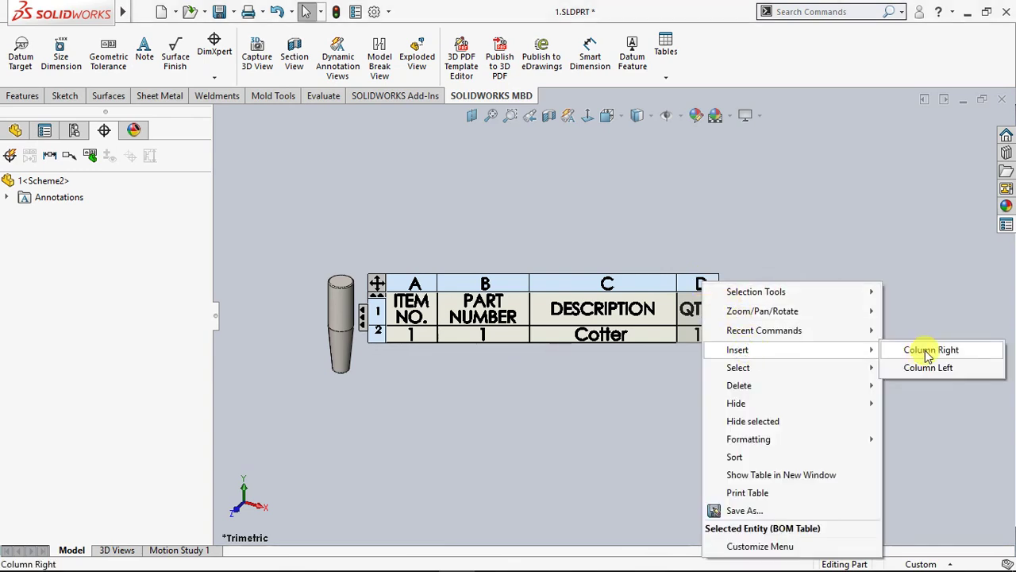
click(927, 353)
click(769, 264)
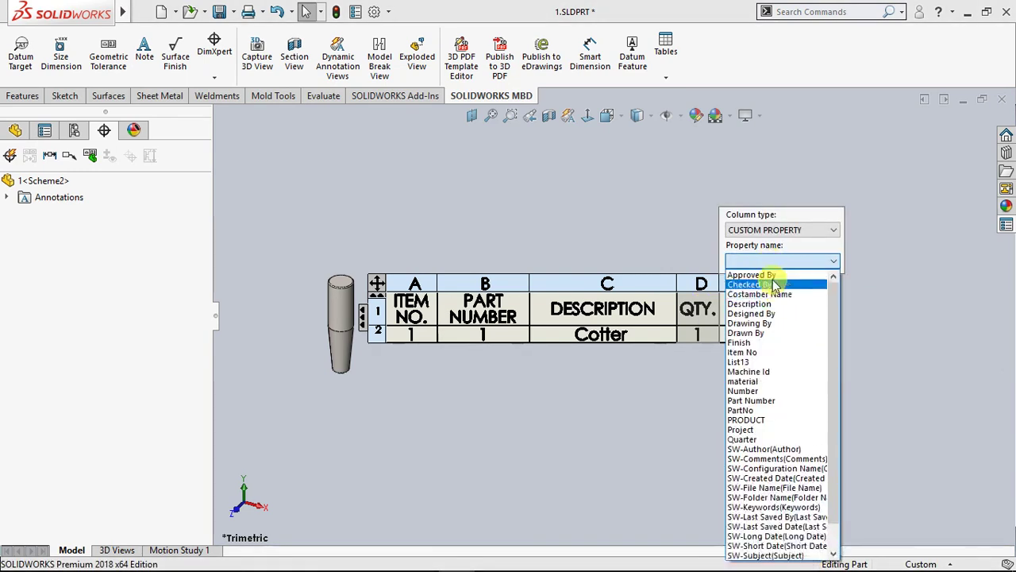
click(754, 274)
click(811, 317)
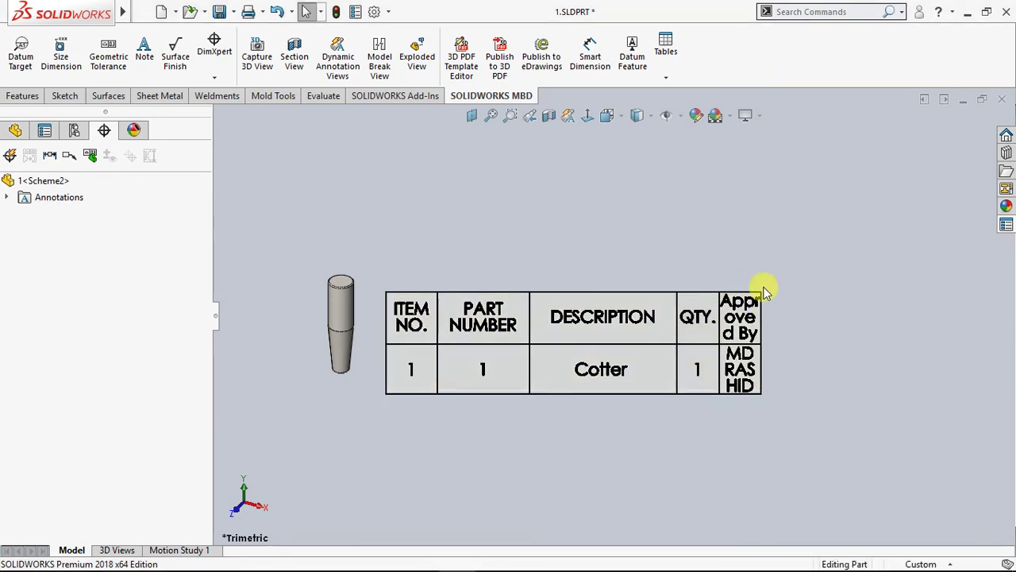
Add a Drawing By custom property column to the right of Approved By
click(744, 299)
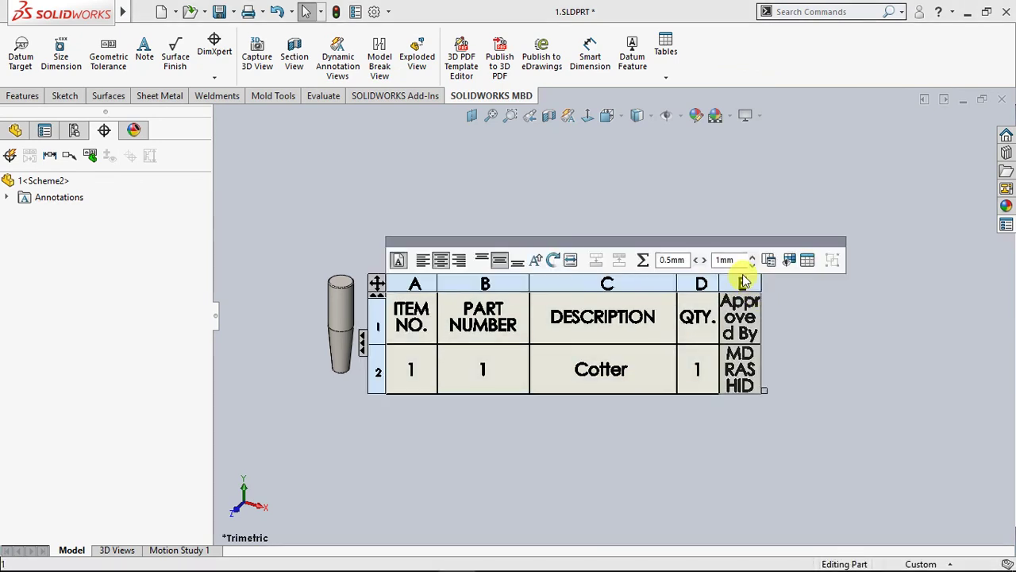
click(744, 283)
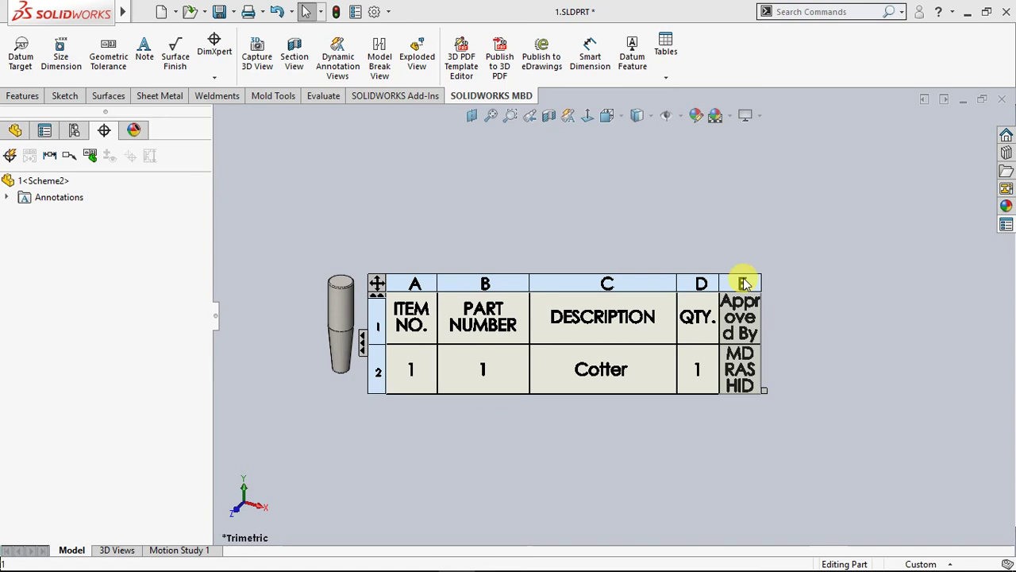
right_click(744, 283)
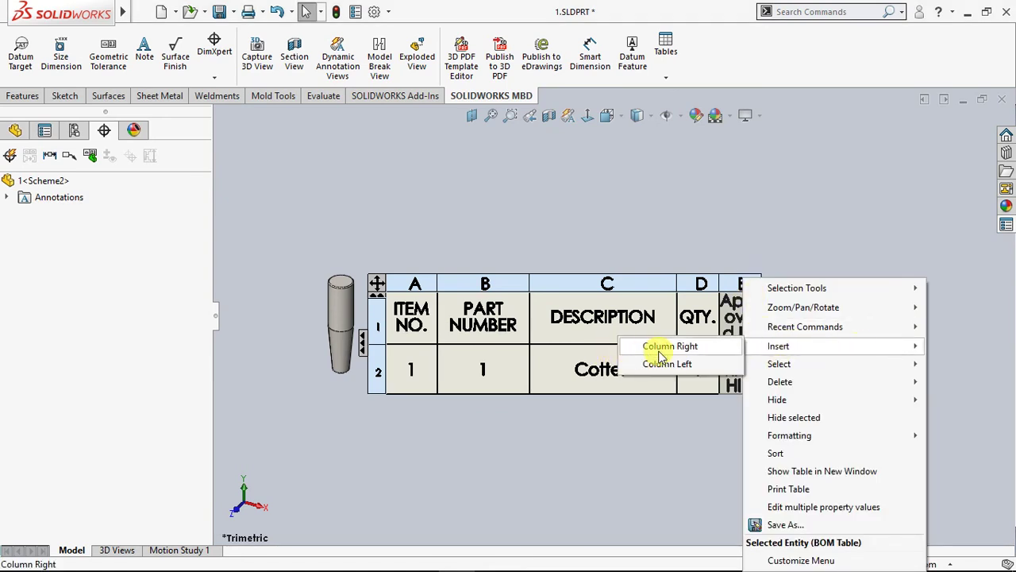
click(660, 349)
click(811, 262)
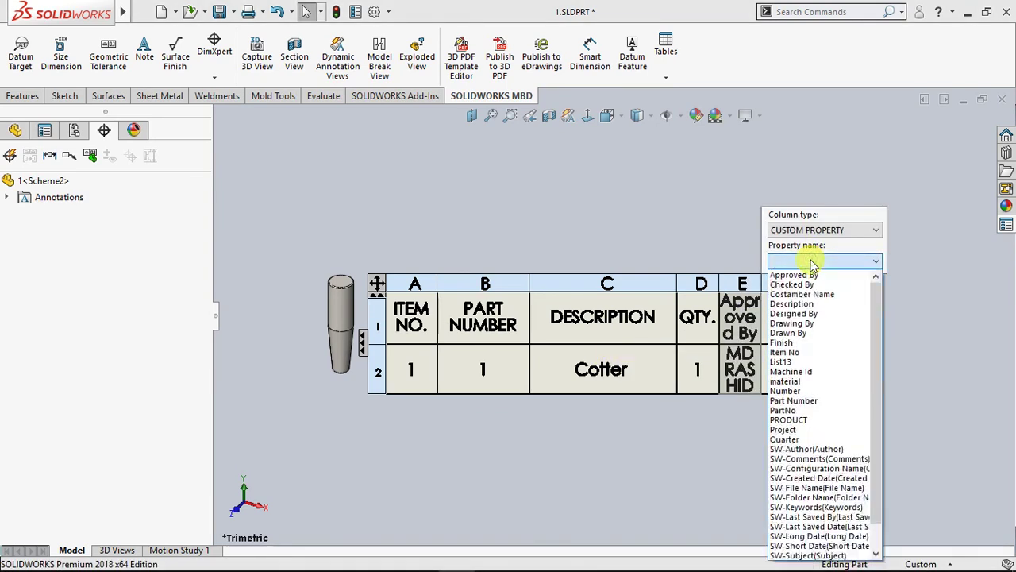
click(813, 323)
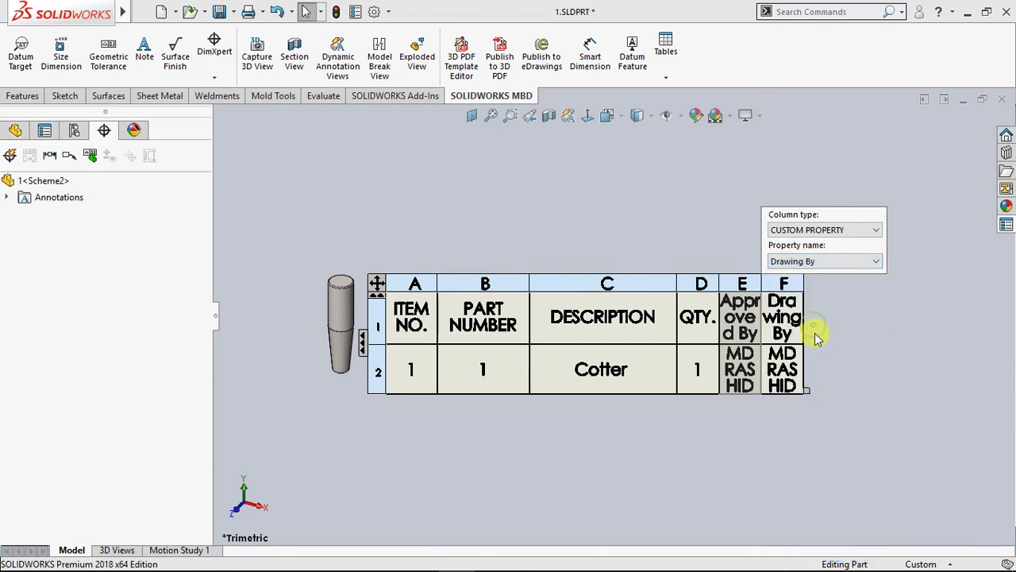
click(791, 285)
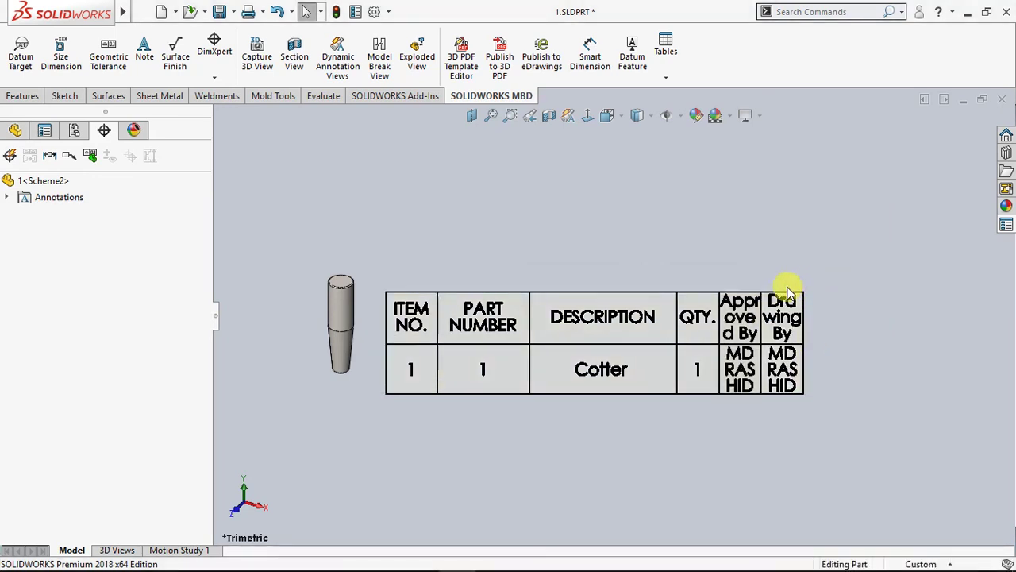
Add a material property column after Drawing By, showing Plain Carbon Steel
click(788, 290)
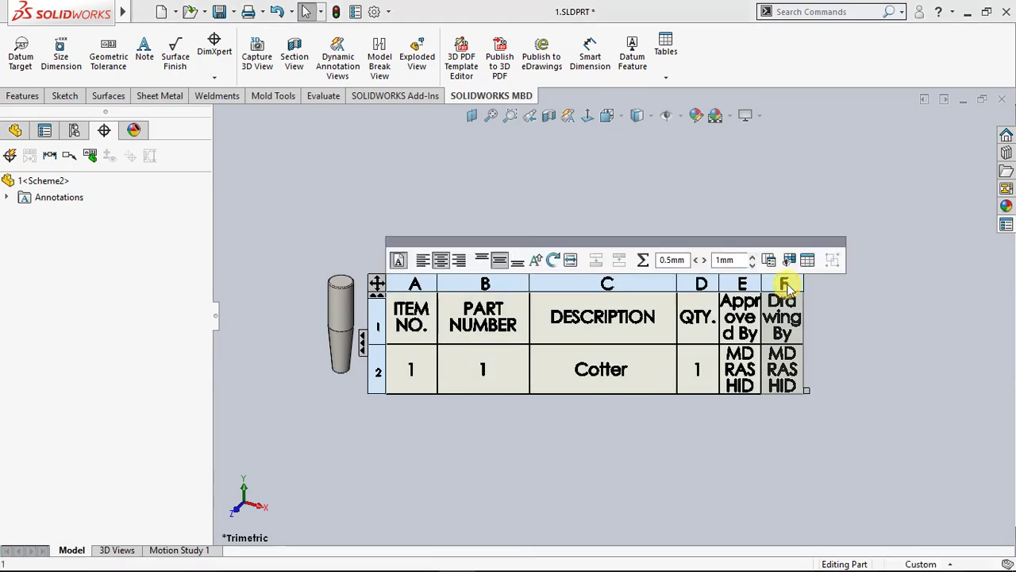
right_click(787, 285)
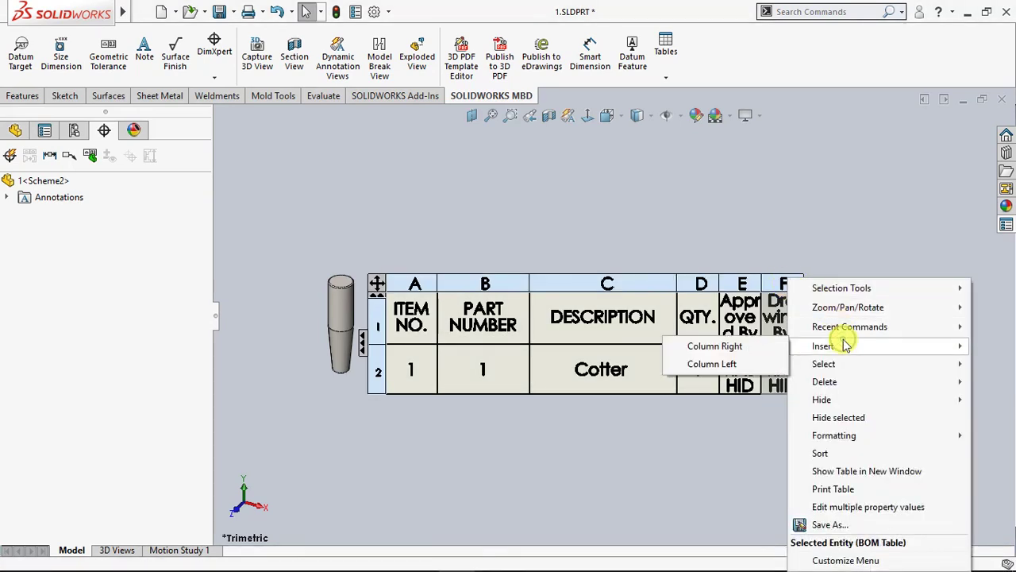
click(707, 346)
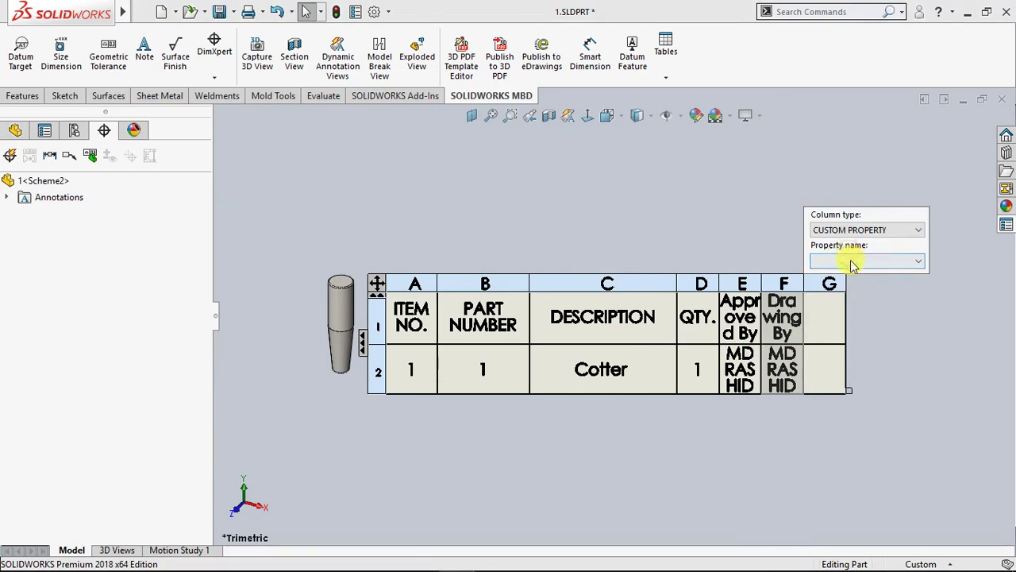
click(852, 262)
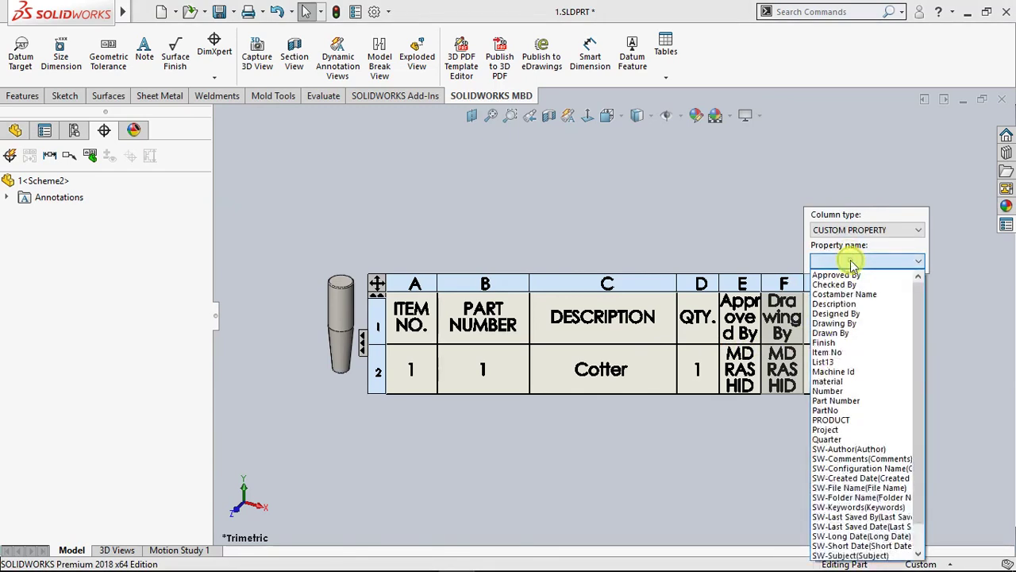
click(858, 387)
click(865, 301)
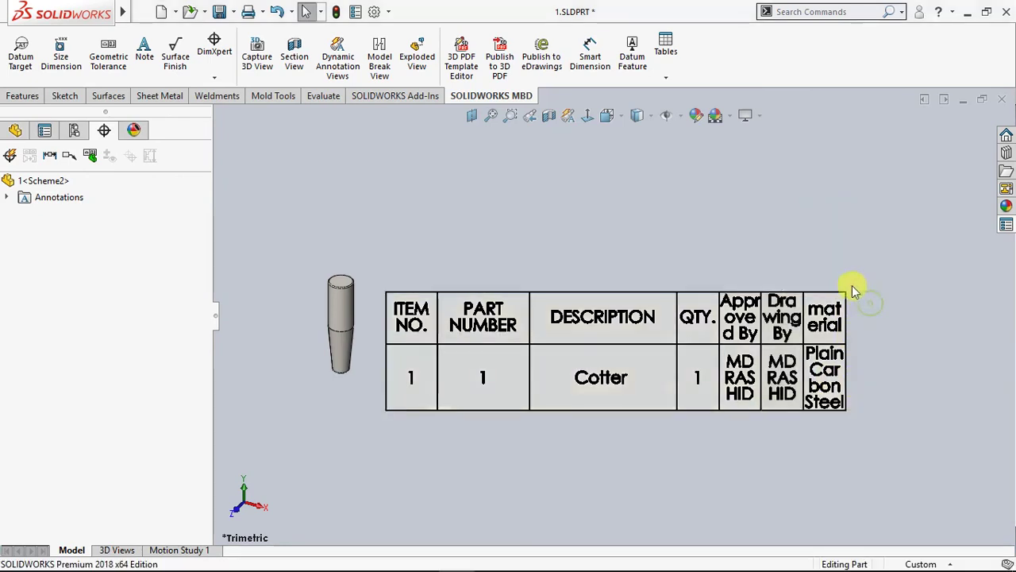
click(833, 290)
click(889, 332)
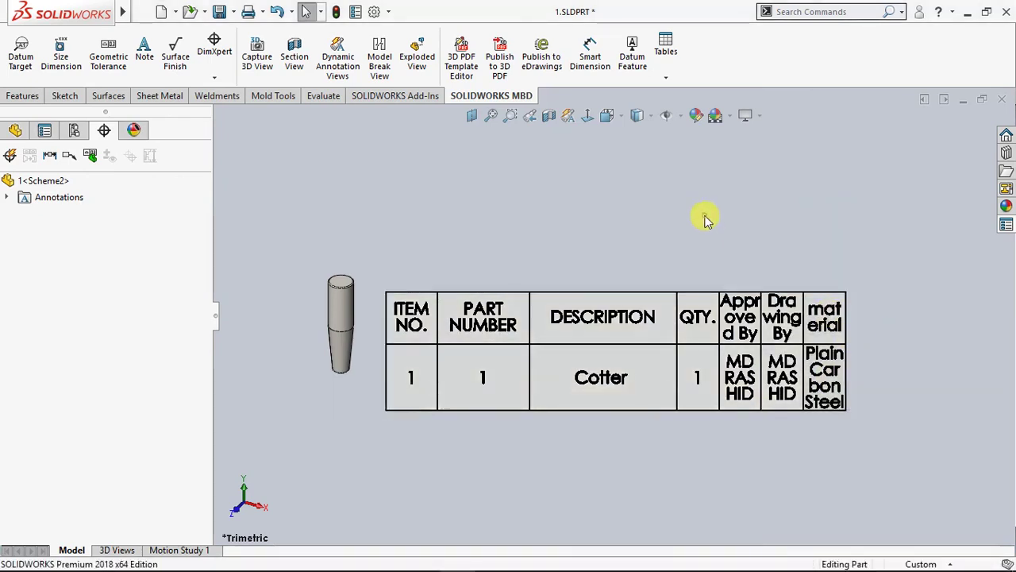
Save the part with Ctrl+S and zoom to fit the whole model in view
key(ctrl+s)
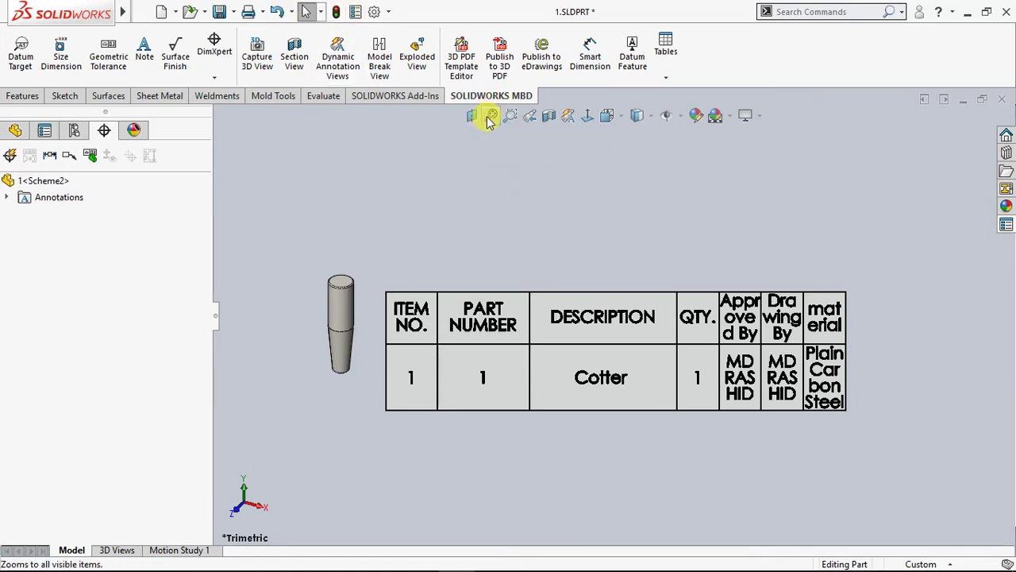
click(473, 116)
scroll(707, 351, up, 3)
scroll(930, 395, up, 3)
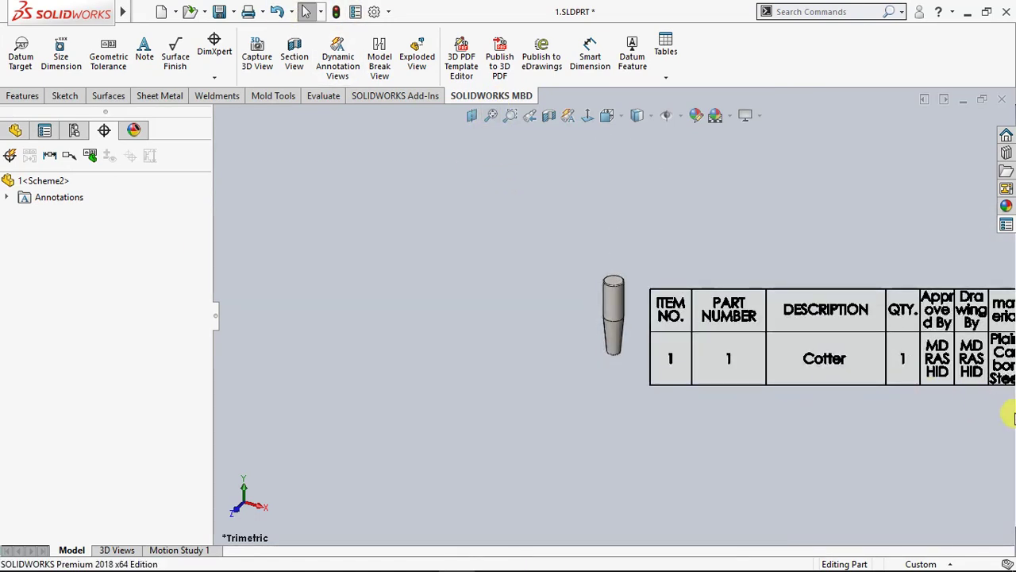
scroll(936, 354, up, 3)
scroll(730, 362, down, 2)
scroll(498, 365, down, 3)
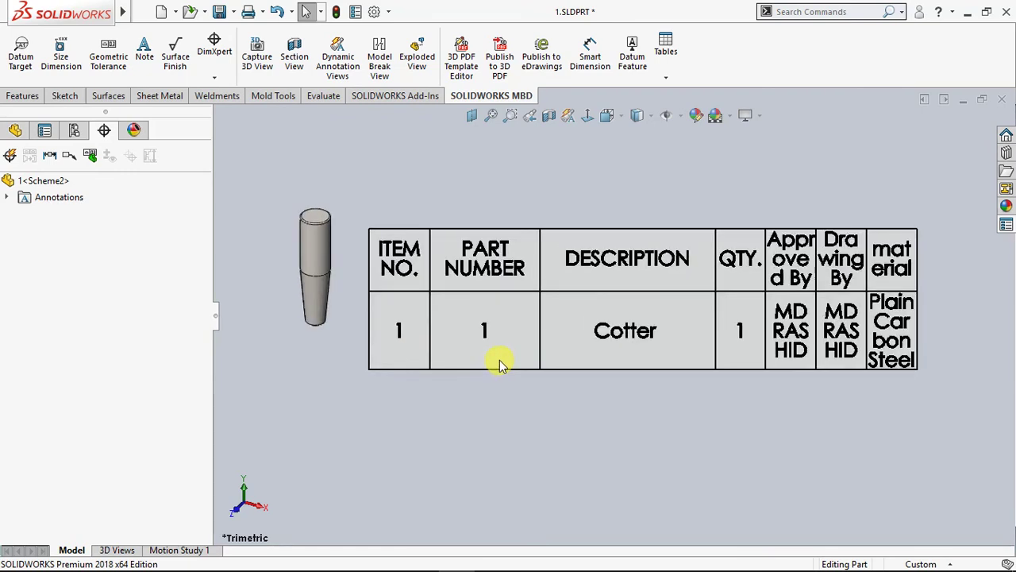